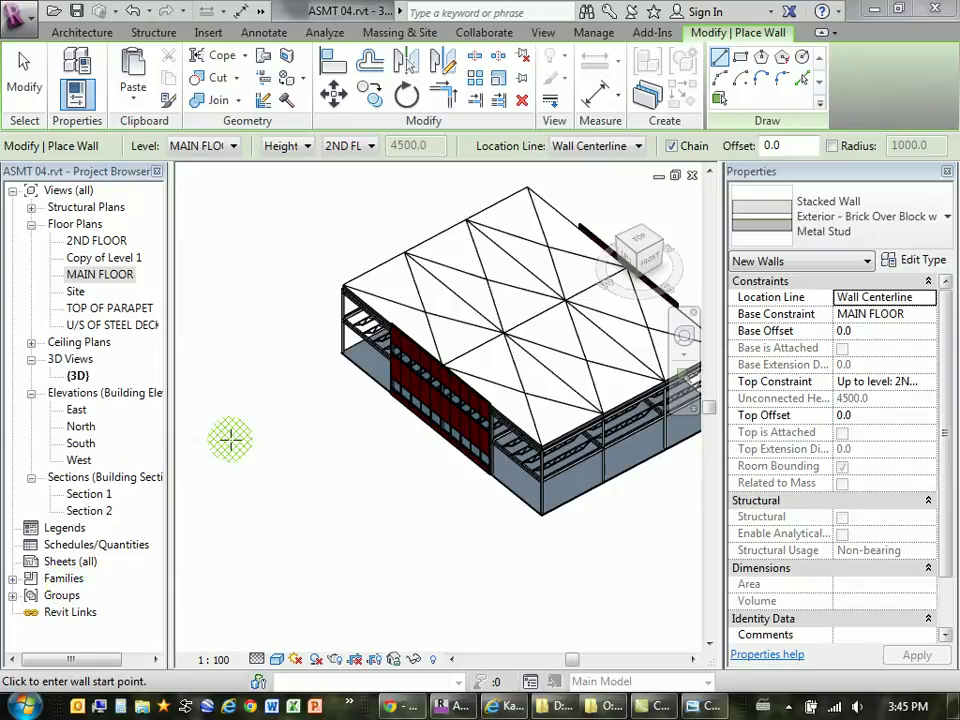
Open the MAIN FLOOR plan and delete the horizontal thin detail lines between grids B and C and between grids C and D.
double_click(98, 274)
scroll(478, 287, "down", 5)
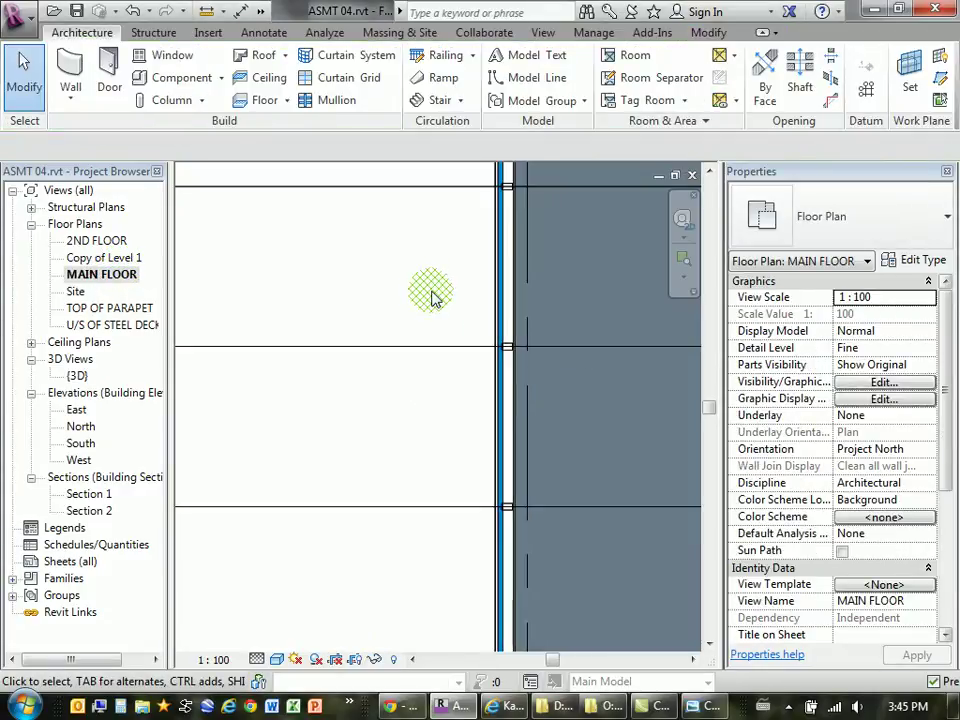
scroll(234, 392, "up", 3)
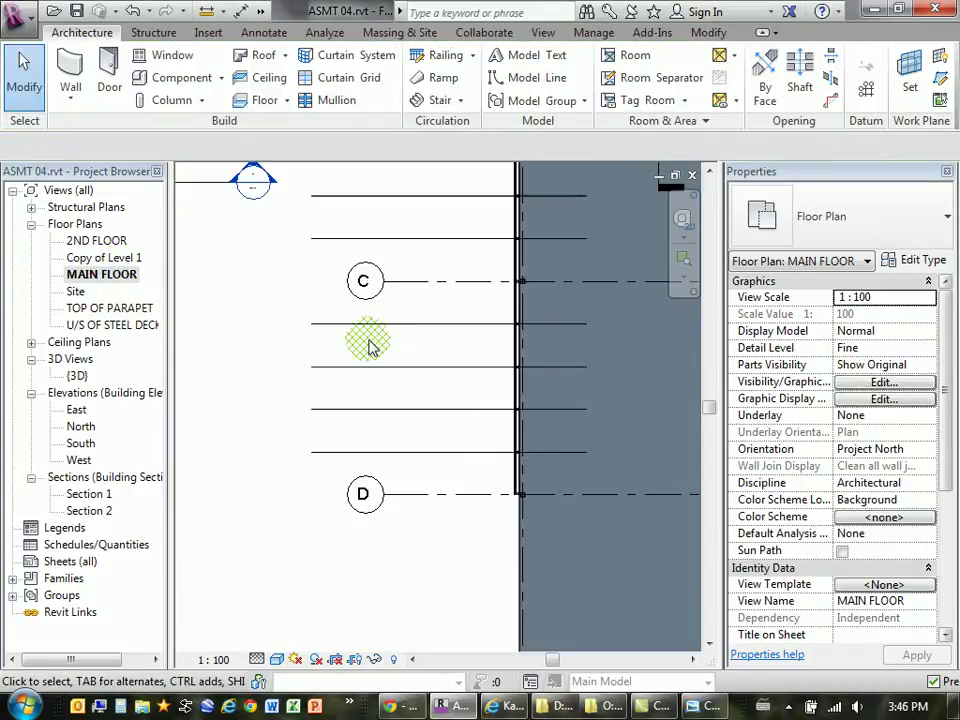
left_click_drag(415, 307, 253, 467)
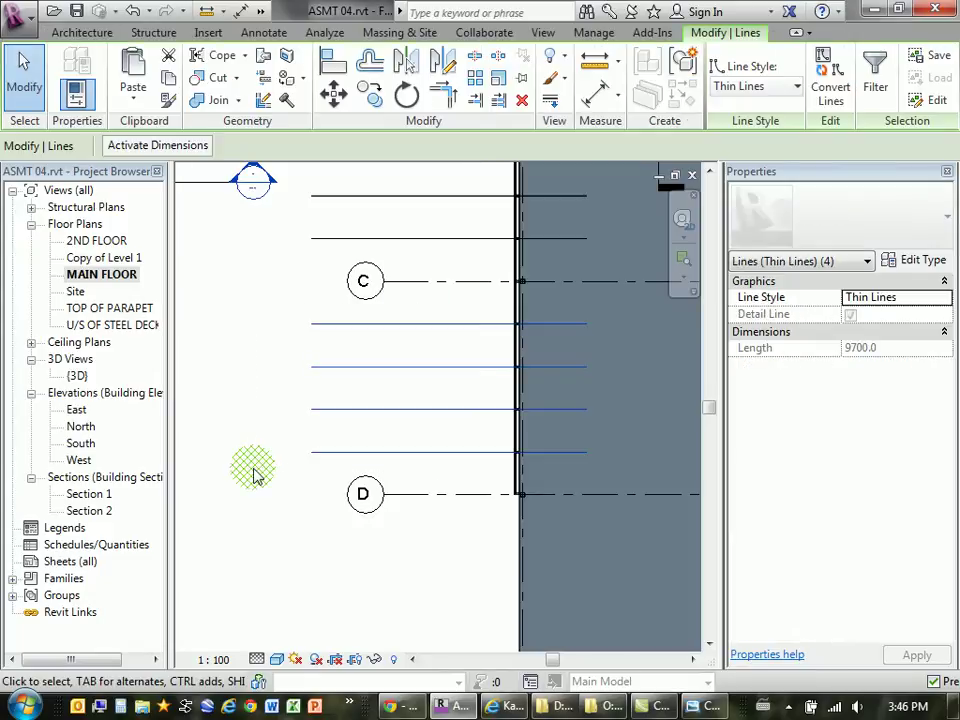
key("Escape")
middle_click_drag(289, 476, 408, 452)
left_click_drag(428, 375, 270, 538)
key("Delete")
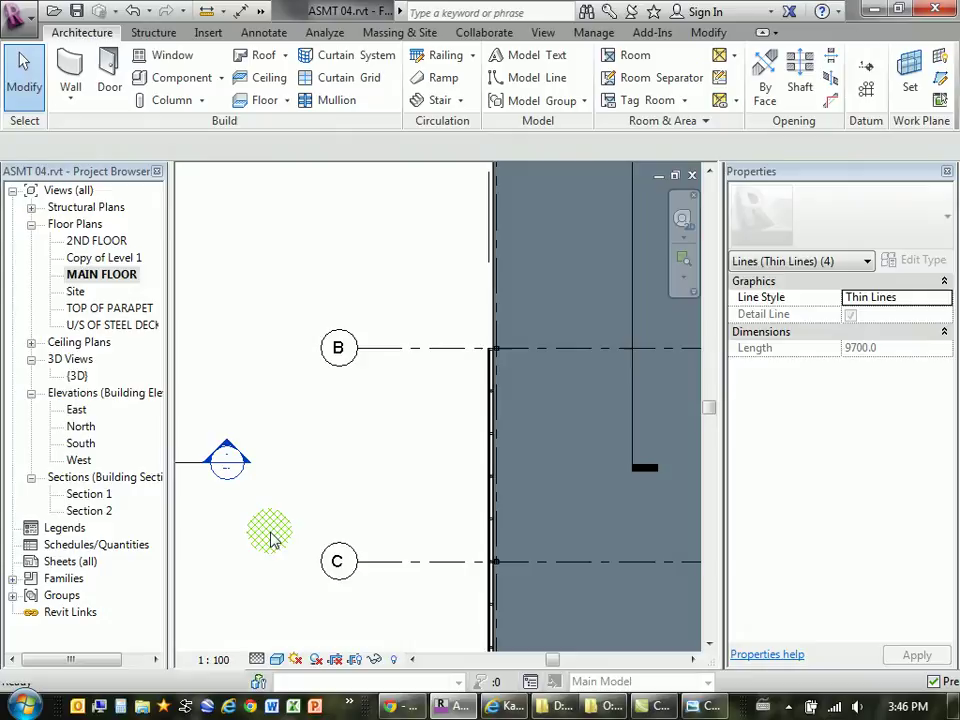
Start a wall near grids D and E on the MAIN FLOOR plan, using the stacked type Exterior - Brick Over Block w Metal Stud.
scroll(388, 317, "down", 3)
scroll(422, 311, "up", 2)
middle_click_drag(422, 311, 410, 230)
middle_click_drag(521, 591, 476, 392)
scroll(418, 330, "up", 3)
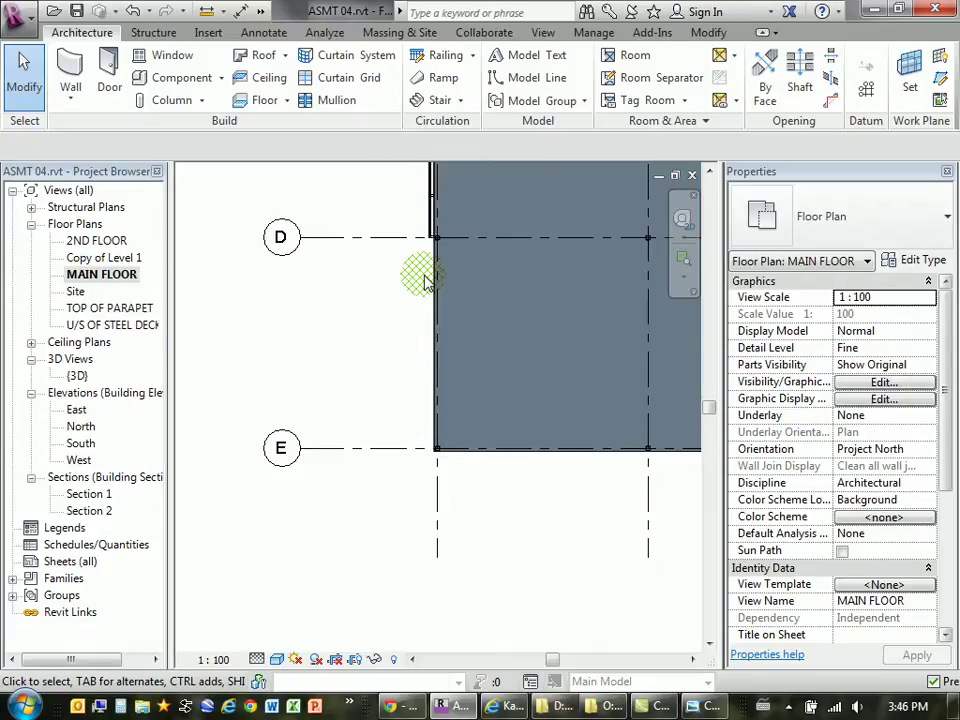
left_click(100, 274)
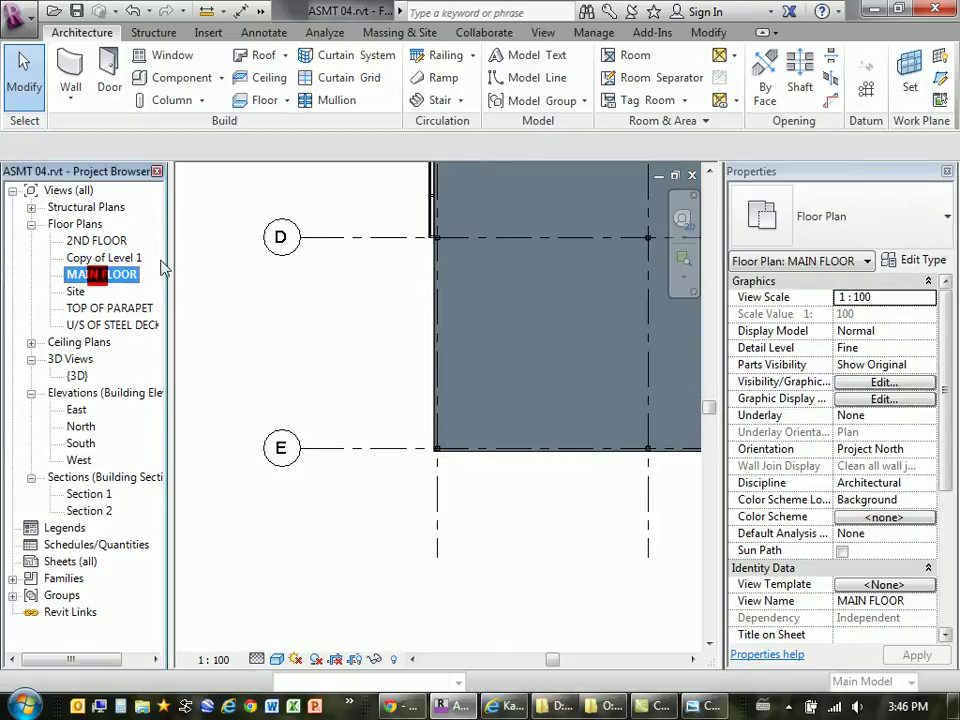
left_click(70, 68)
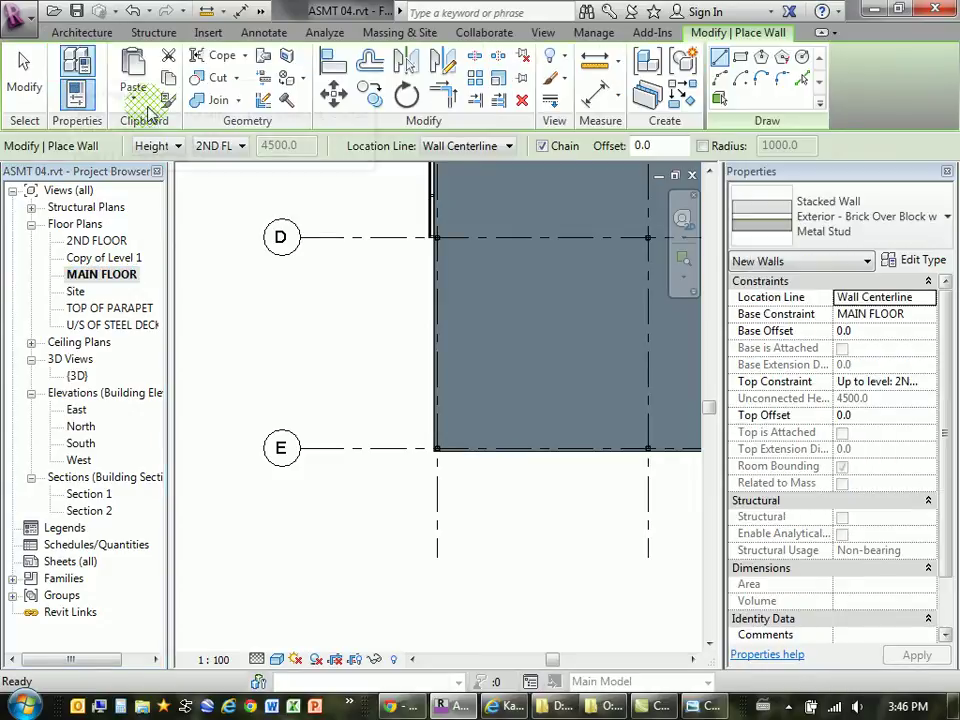
left_click(941, 217)
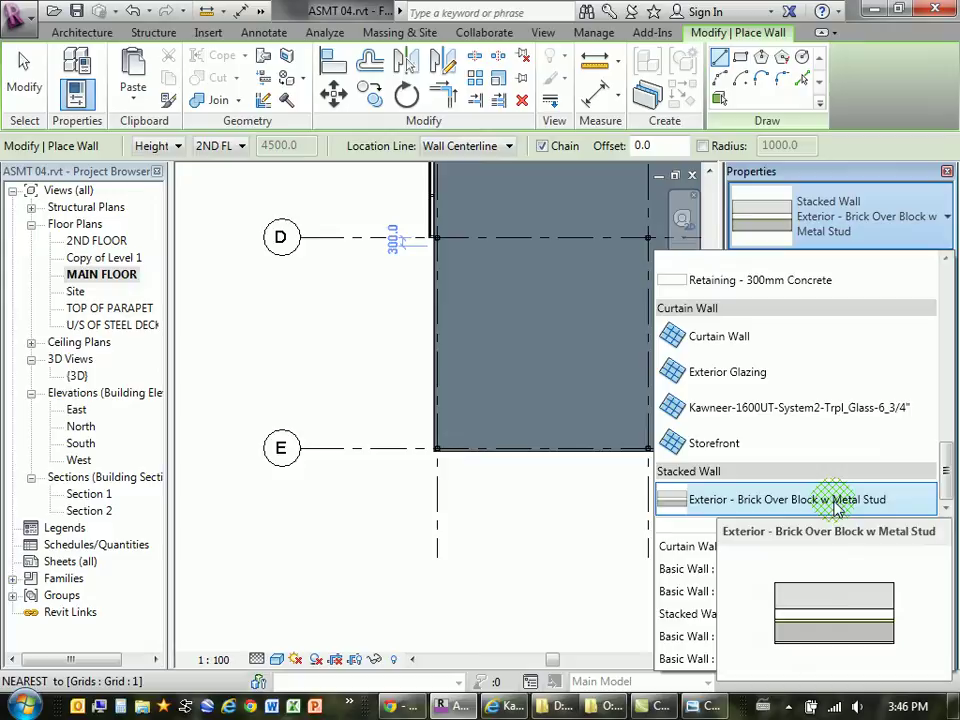
left_click(782, 499)
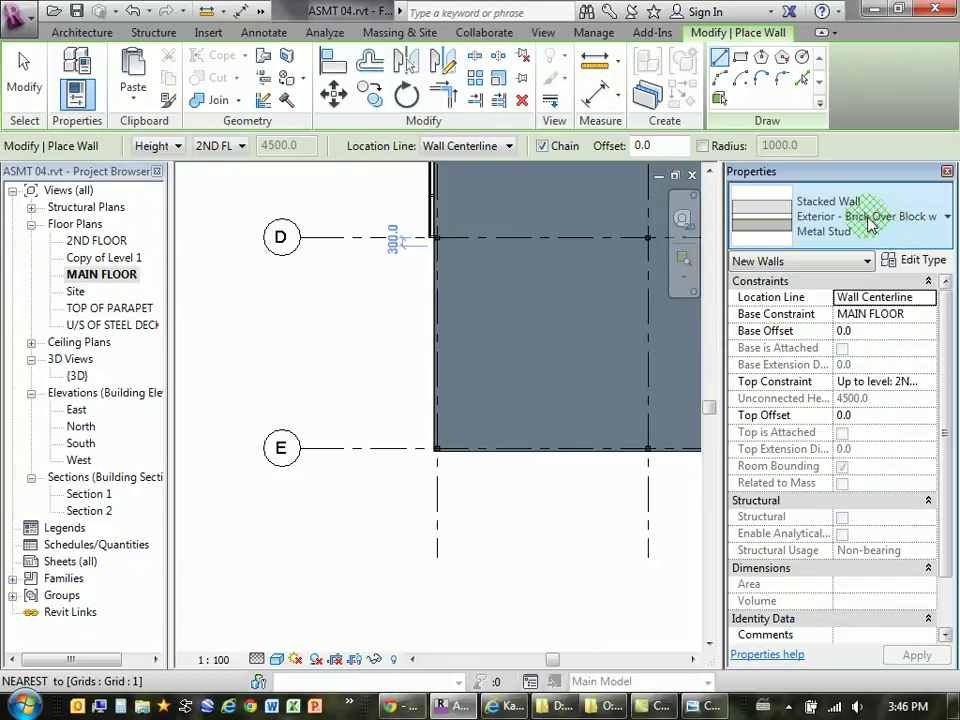
Duplicate the current stacked wall type as 360 grade beam.
left_click(922, 259)
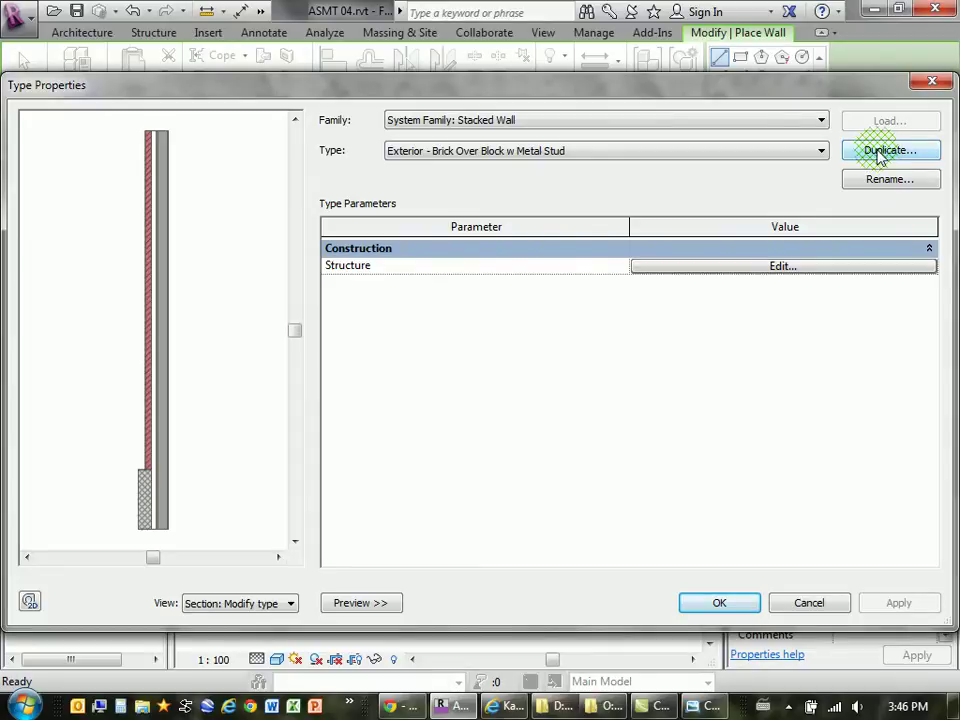
left_click(893, 151)
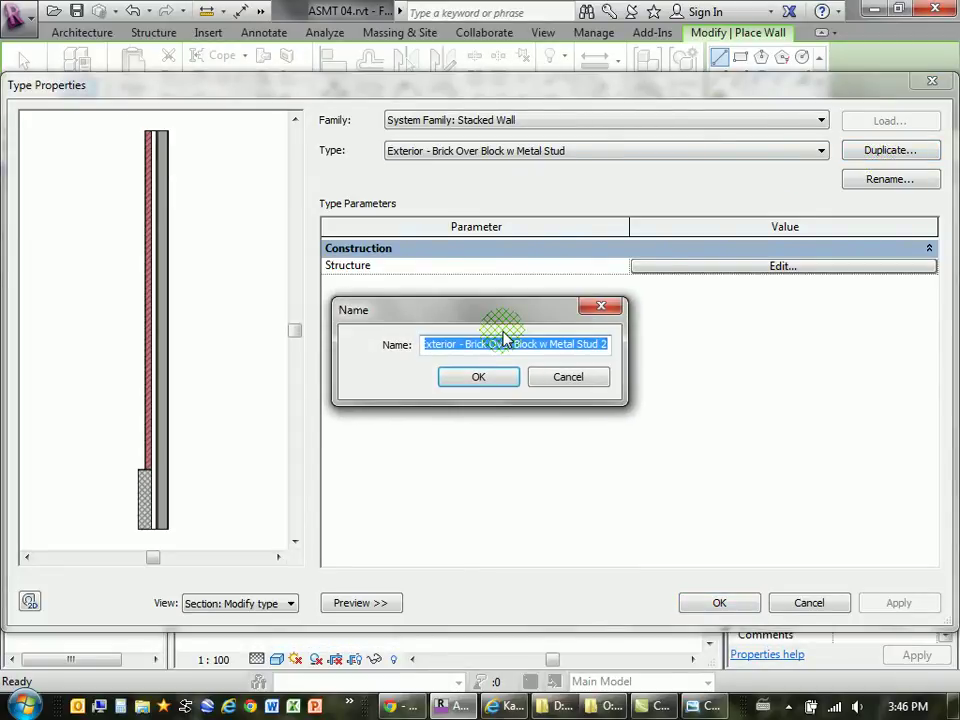
type("360 grade")
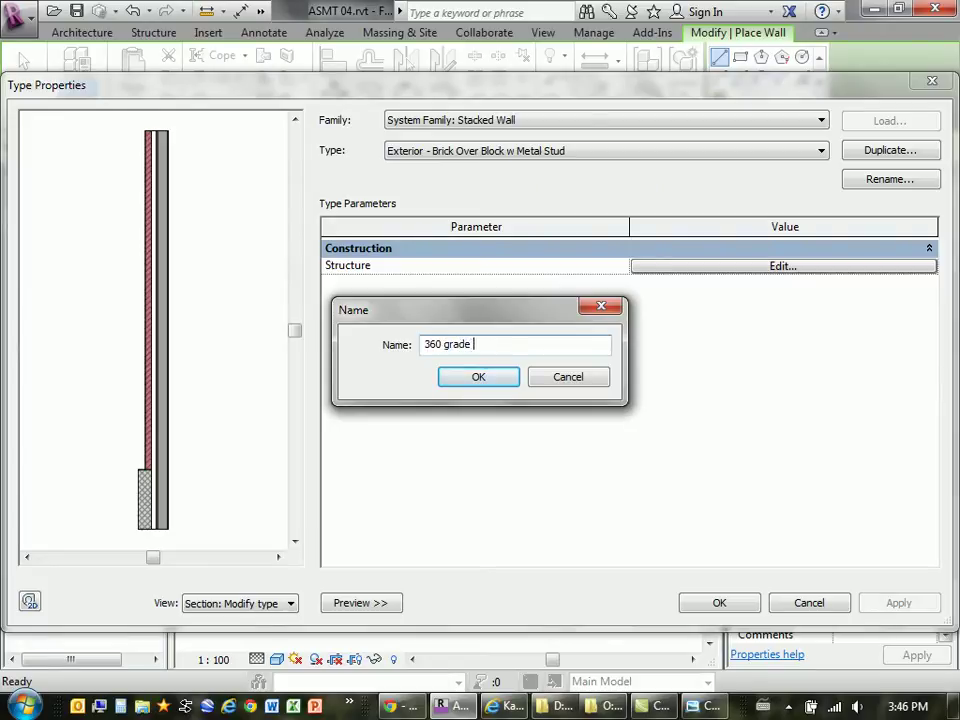
type(" beam")
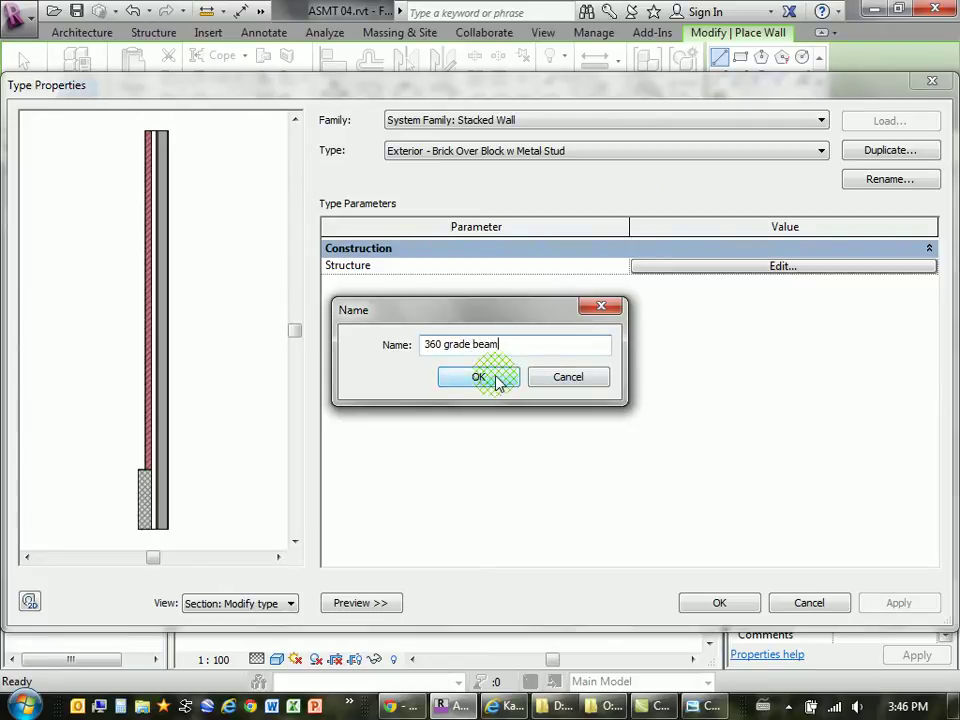
left_click(490, 378)
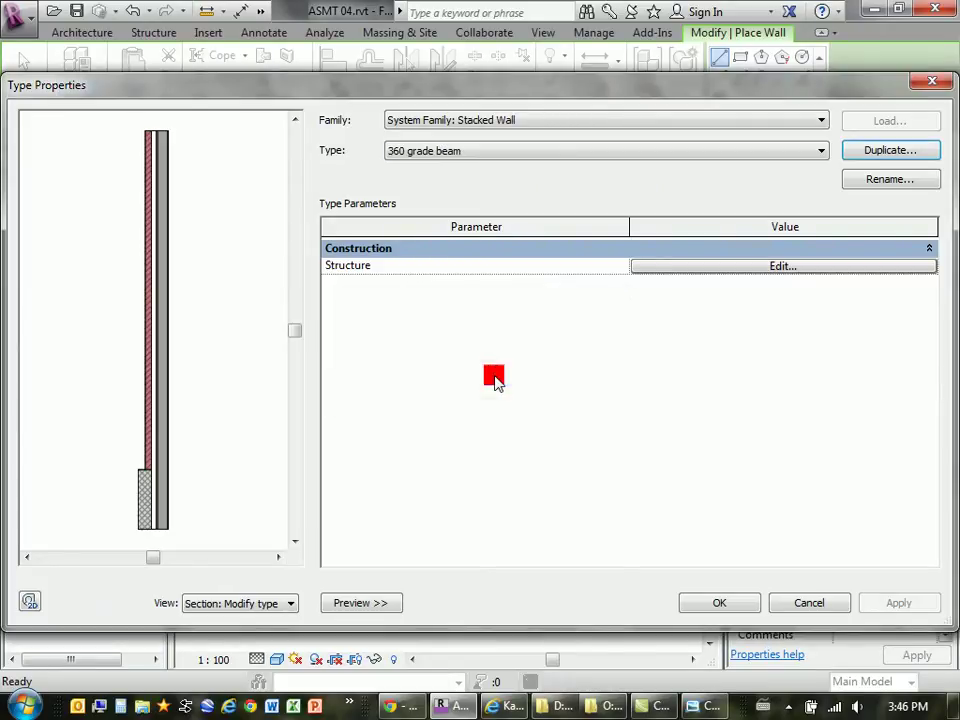
Examine which basic wall types are available for the two parts of the 360 grade beam stacked wall's structure.
left_click(672, 276)
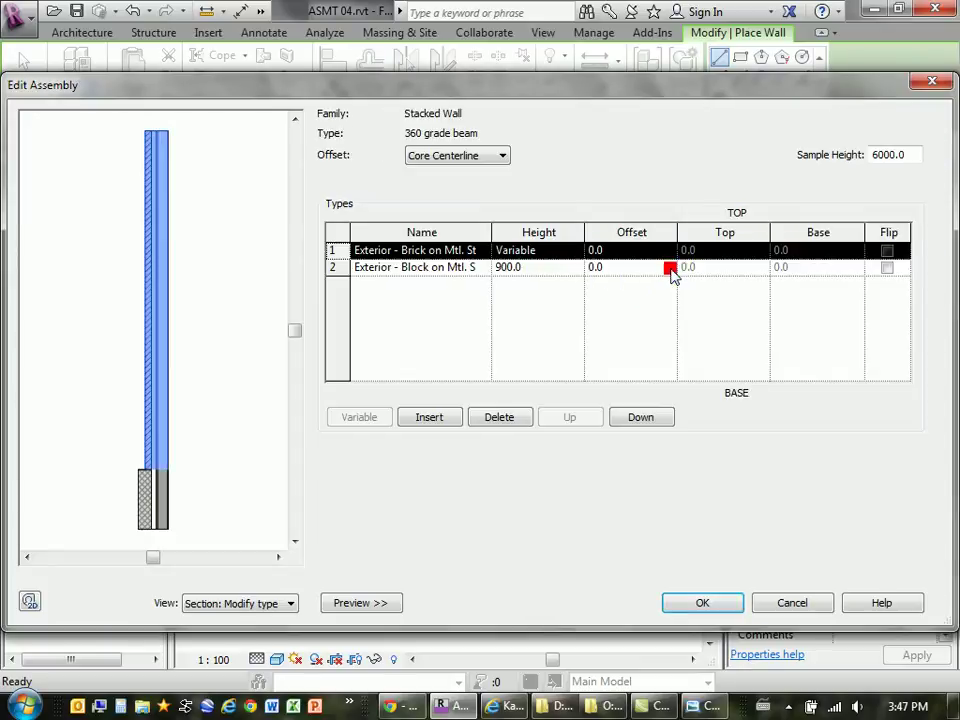
left_click(482, 250)
mouse_move(549, 290)
left_mouse_down()
mouse_move(546, 278)
mouse_move(551, 343)
mouse_move(550, 272)
left_mouse_up()
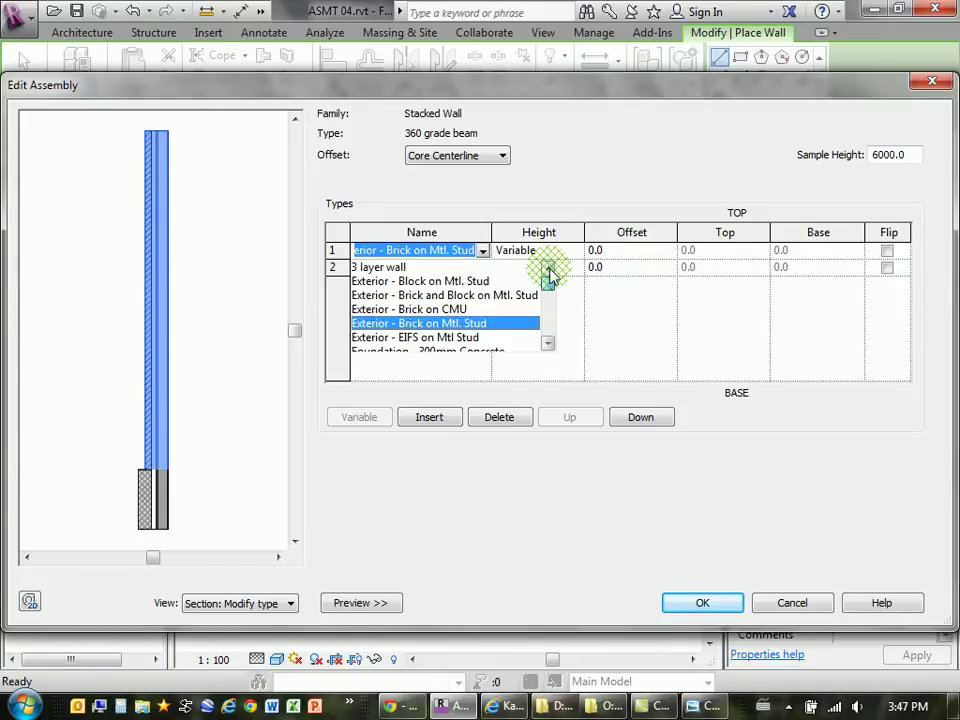
left_click(431, 505)
left_click(480, 268)
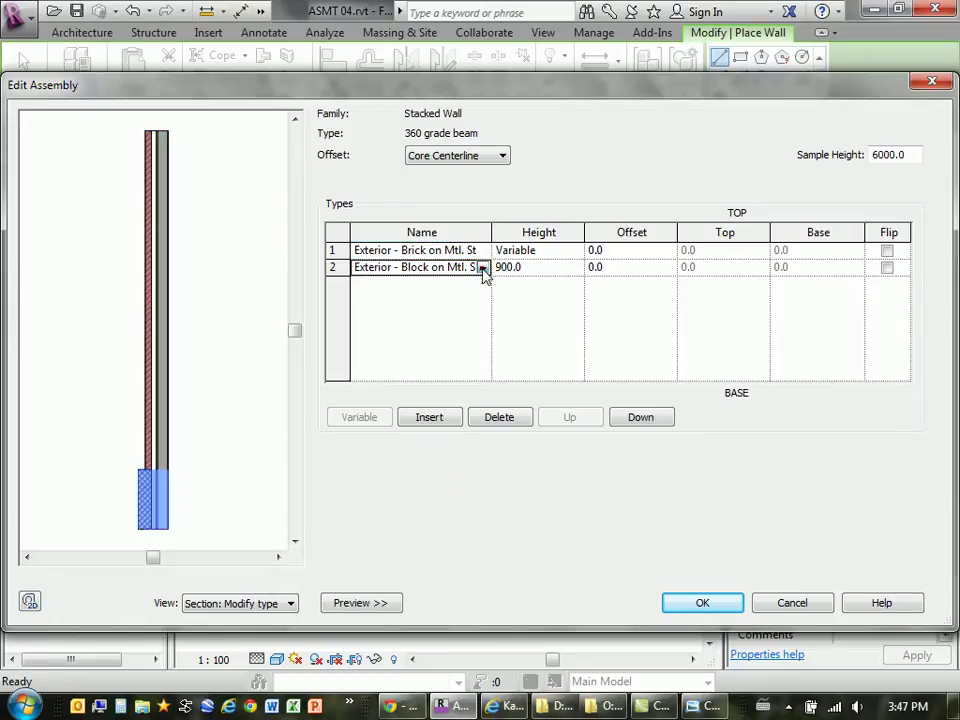
left_click(483, 267)
left_click_drag(549, 299, 558, 345)
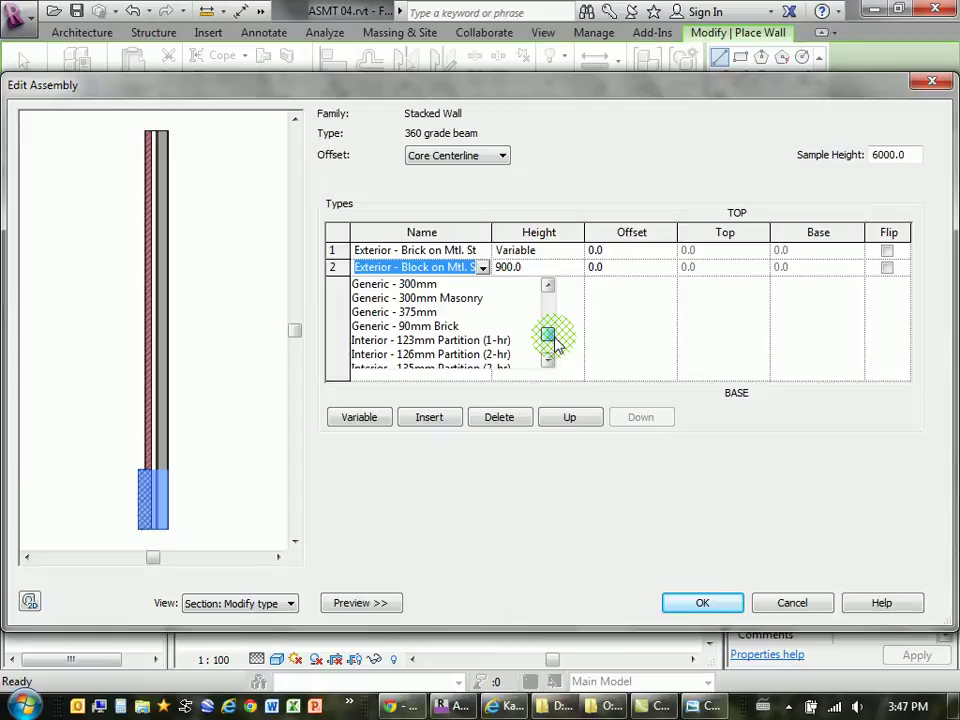
left_click(697, 605)
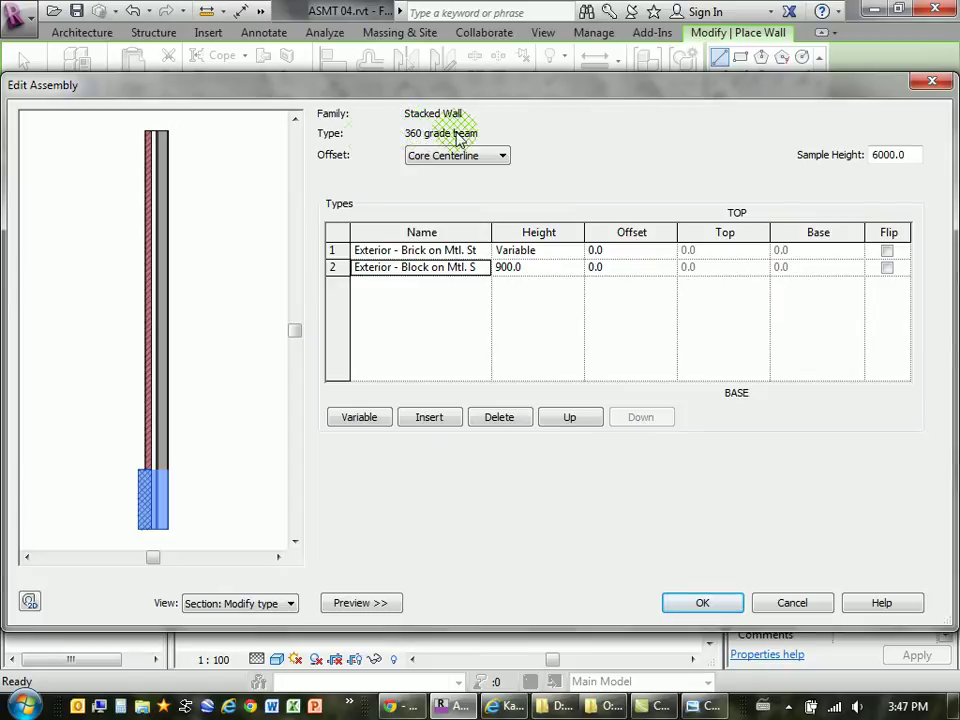
left_click(716, 587)
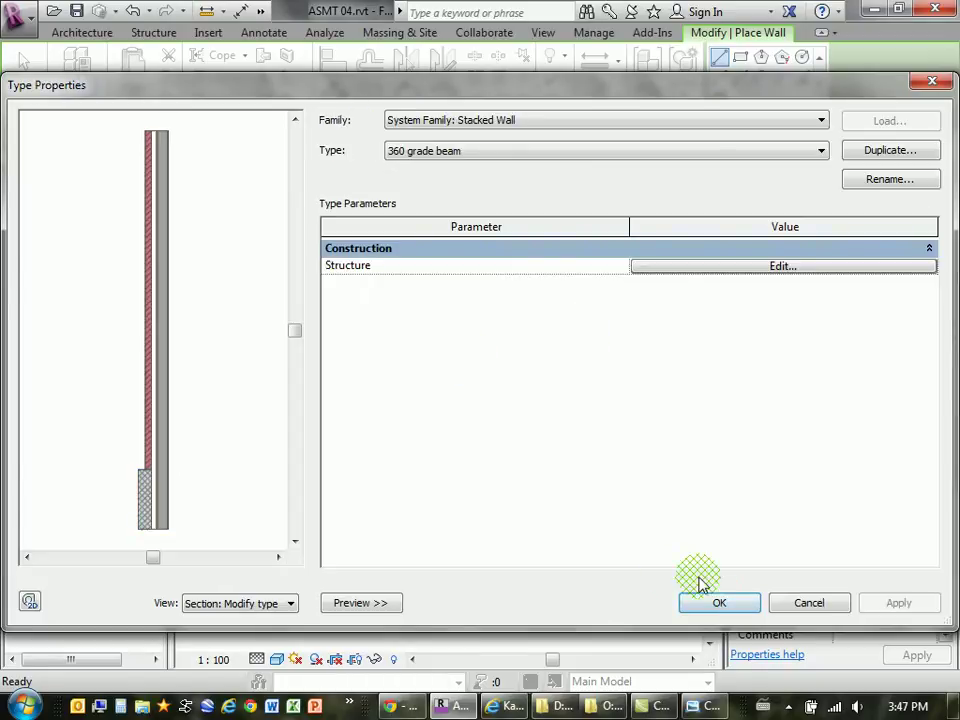
left_click(720, 604)
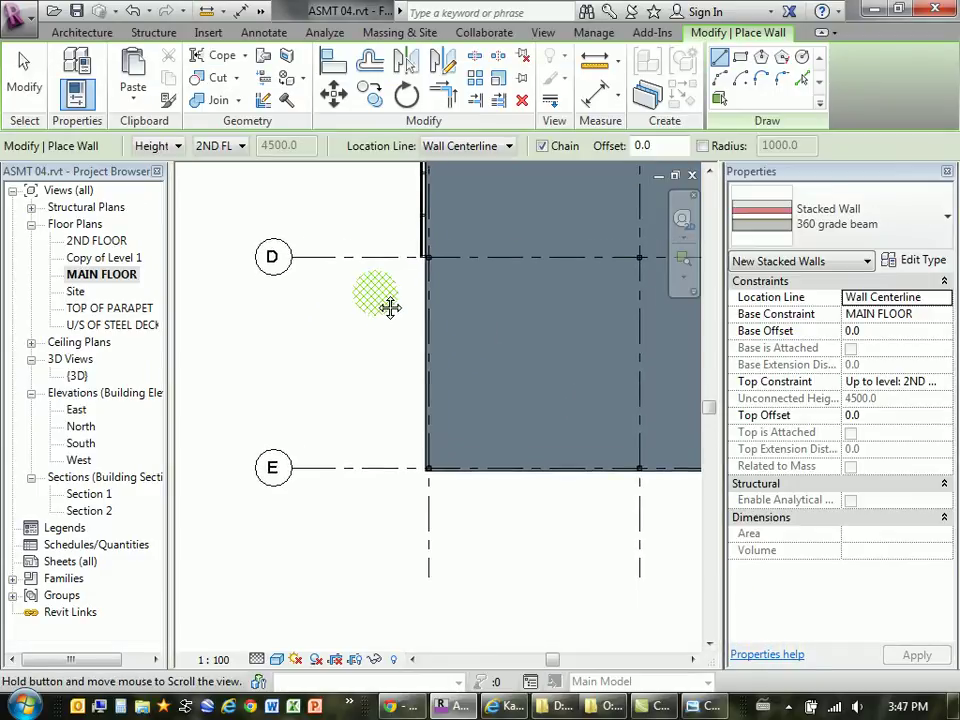
Switch the new wall to the basic type Generic - 300mm and inspect its layer structure.
left_click(945, 222)
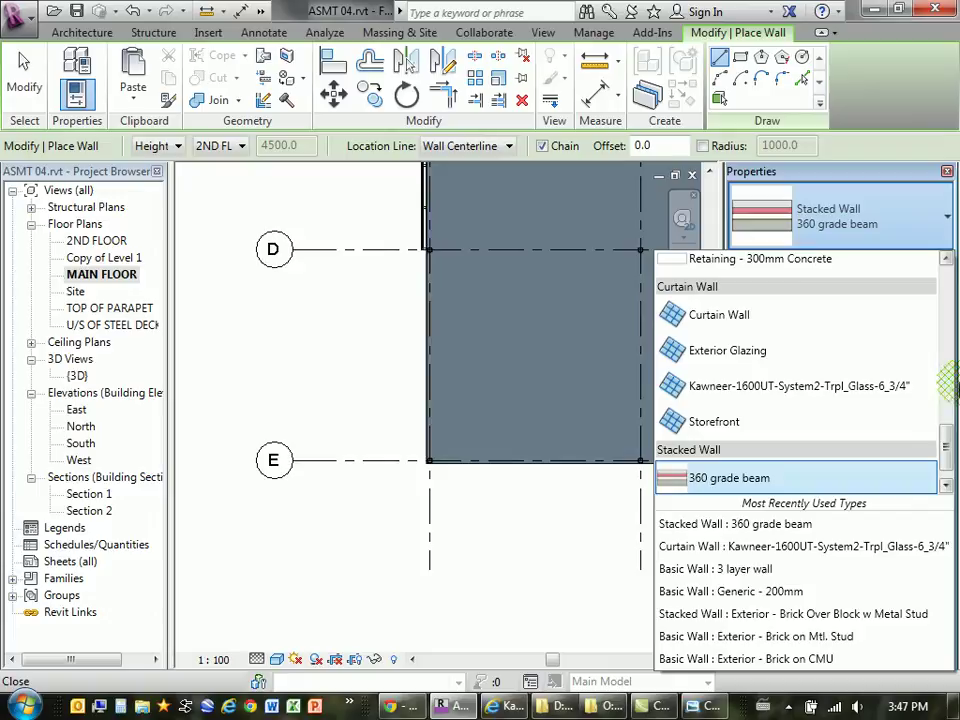
left_click_drag(945, 446, 950, 370)
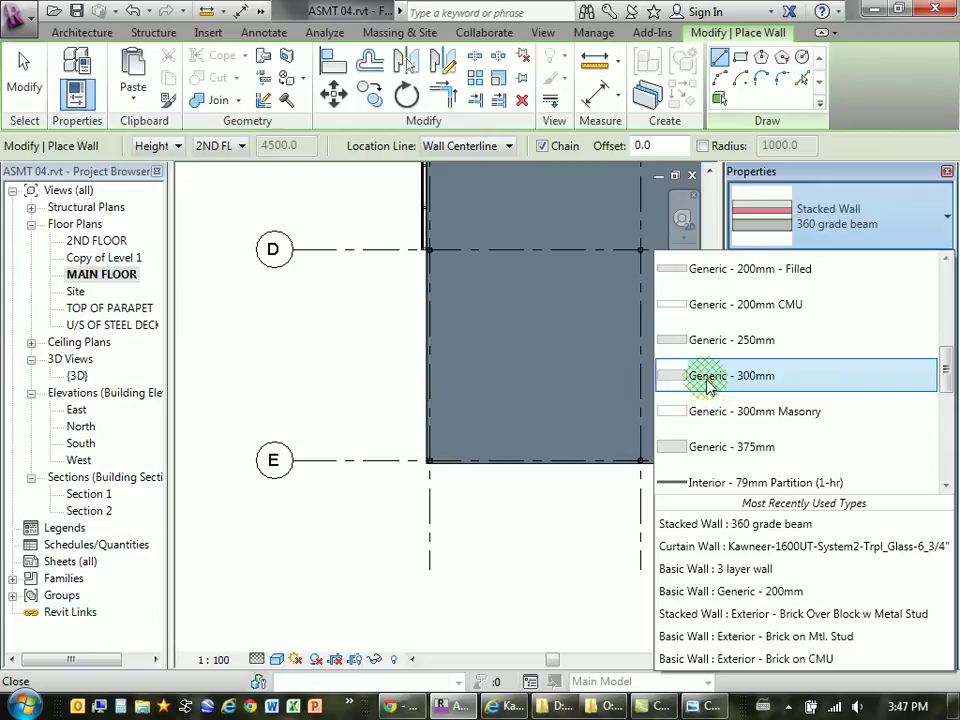
left_click(768, 376)
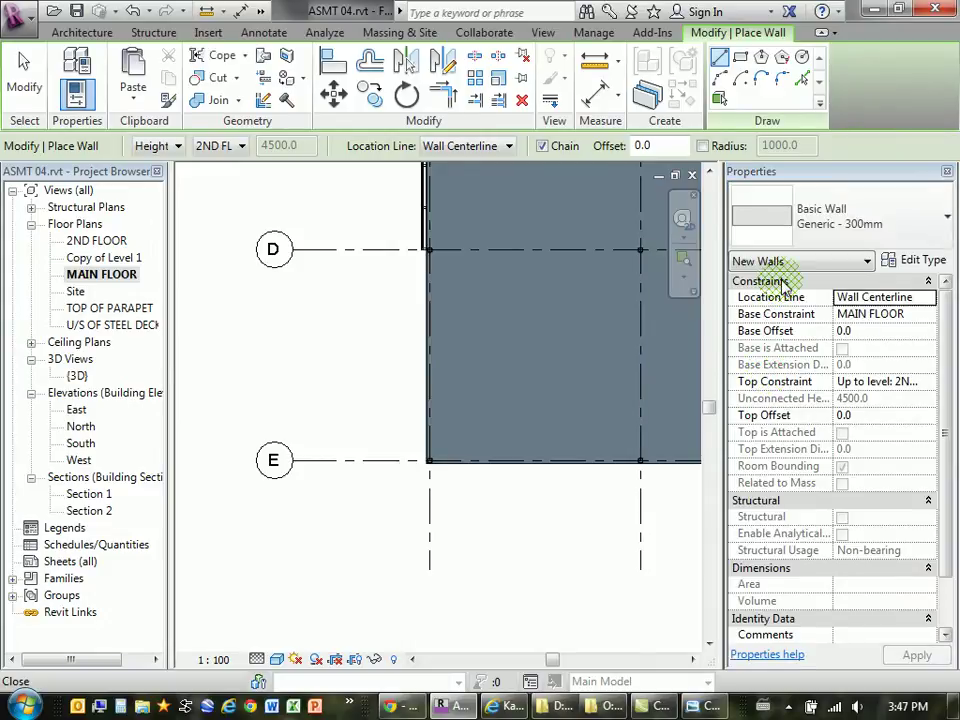
left_click(917, 263)
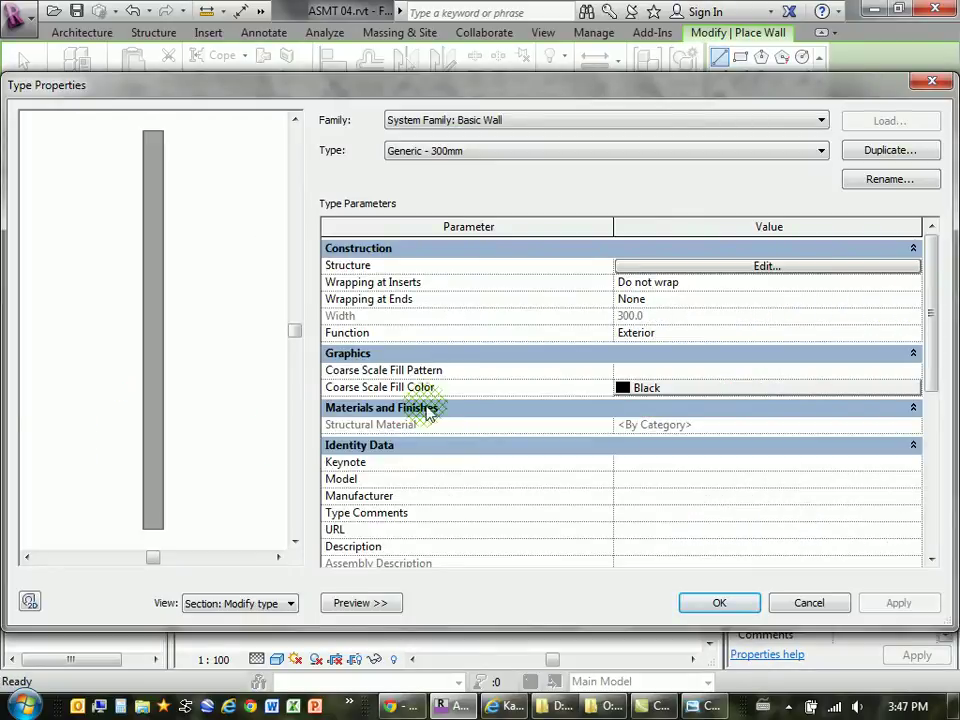
left_click(672, 266)
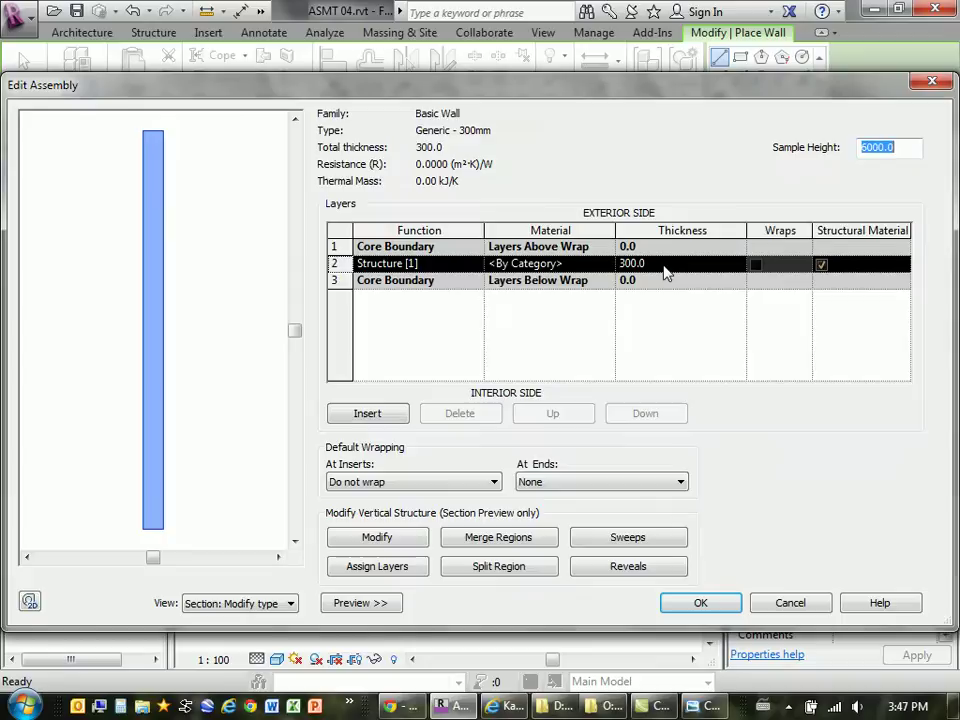
left_click(814, 604)
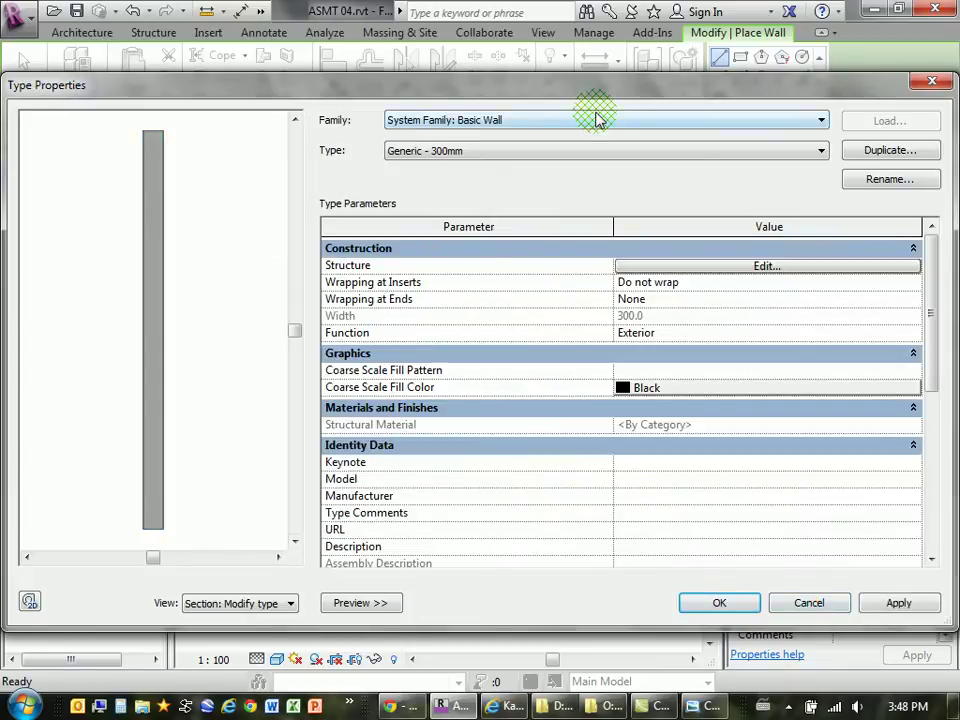
Duplicate the Generic - 300mm wall type as 360 GB 300.
left_click(894, 150)
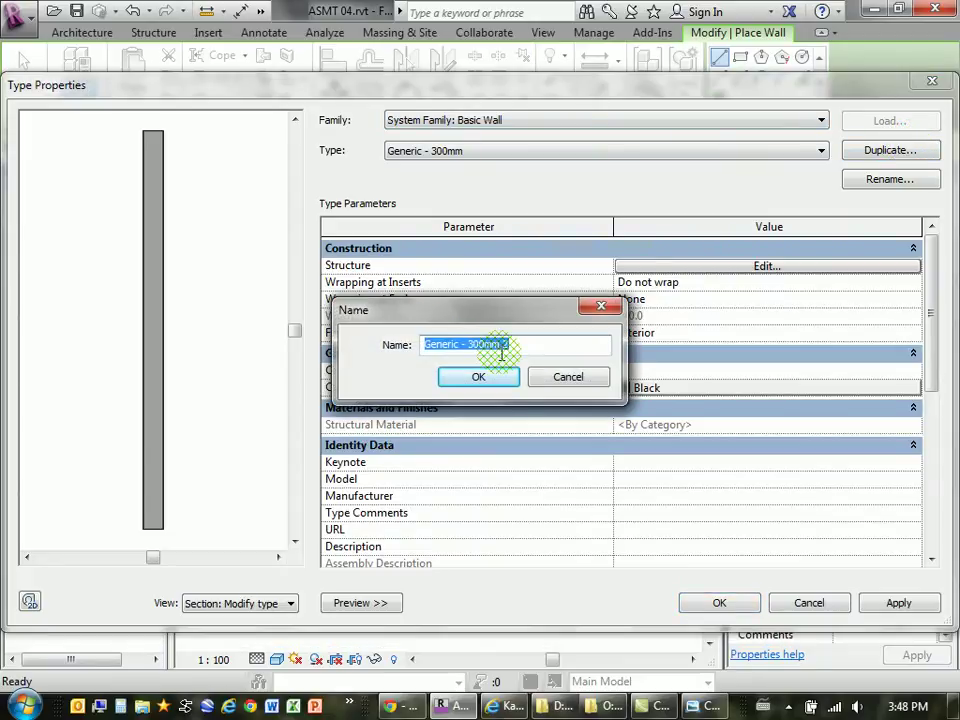
type("360")
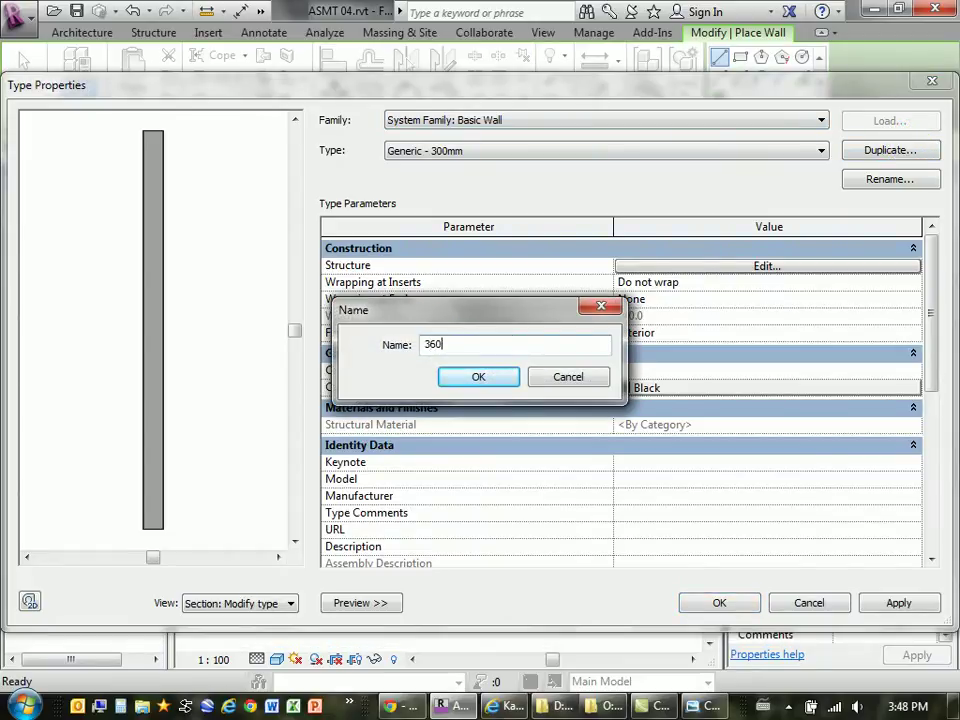
type(" GB 300")
left_click(492, 376)
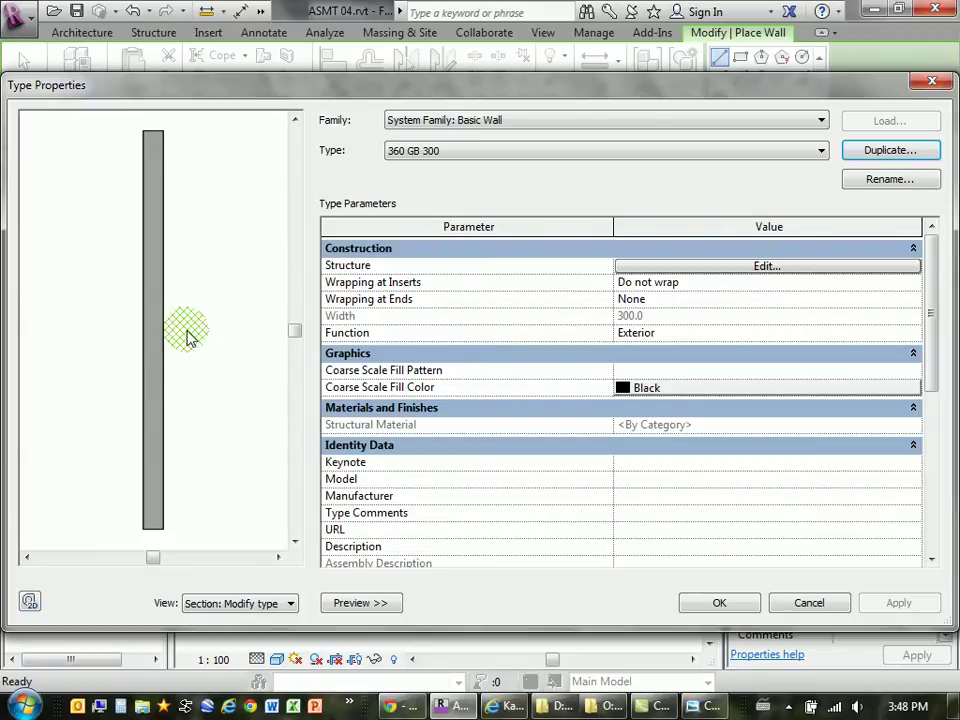
Assign the material Concrete, Cast-in-Place gray to the structure layer of the 360 GB 300 wall type.
left_click_drag(195, 345, 176, 422)
scroll(178, 450, "up", 3)
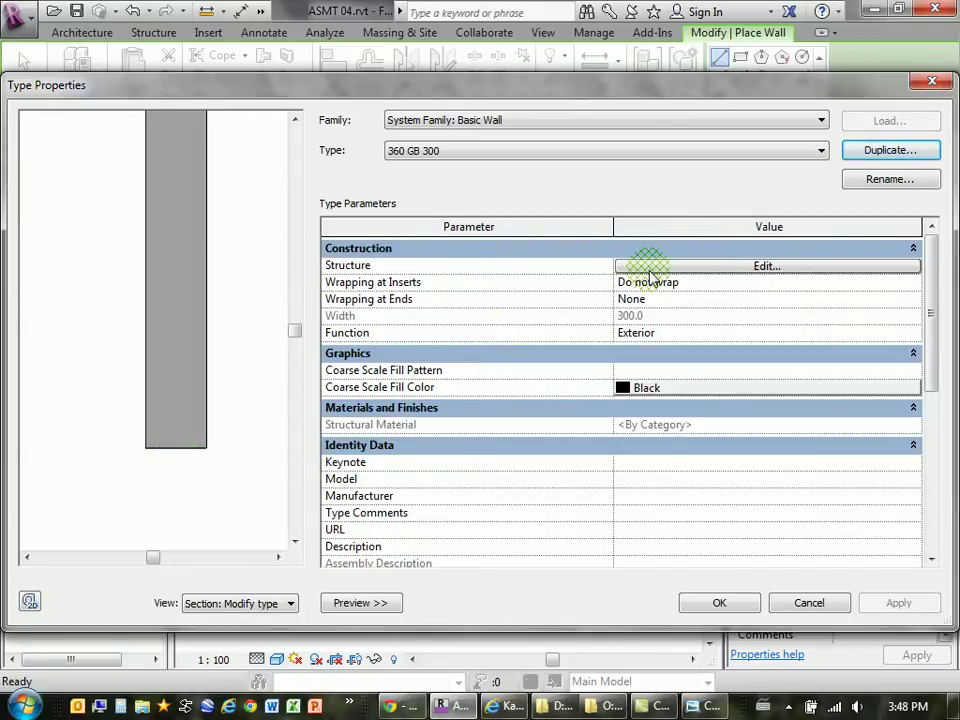
left_click(793, 269)
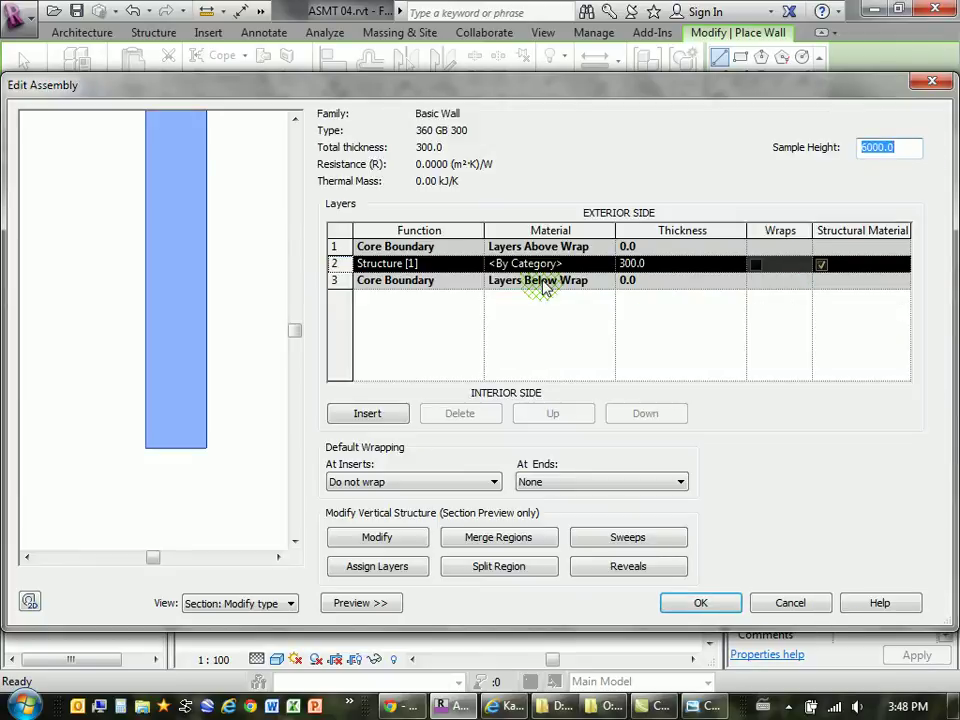
left_click_drag(293, 333, 255, 291)
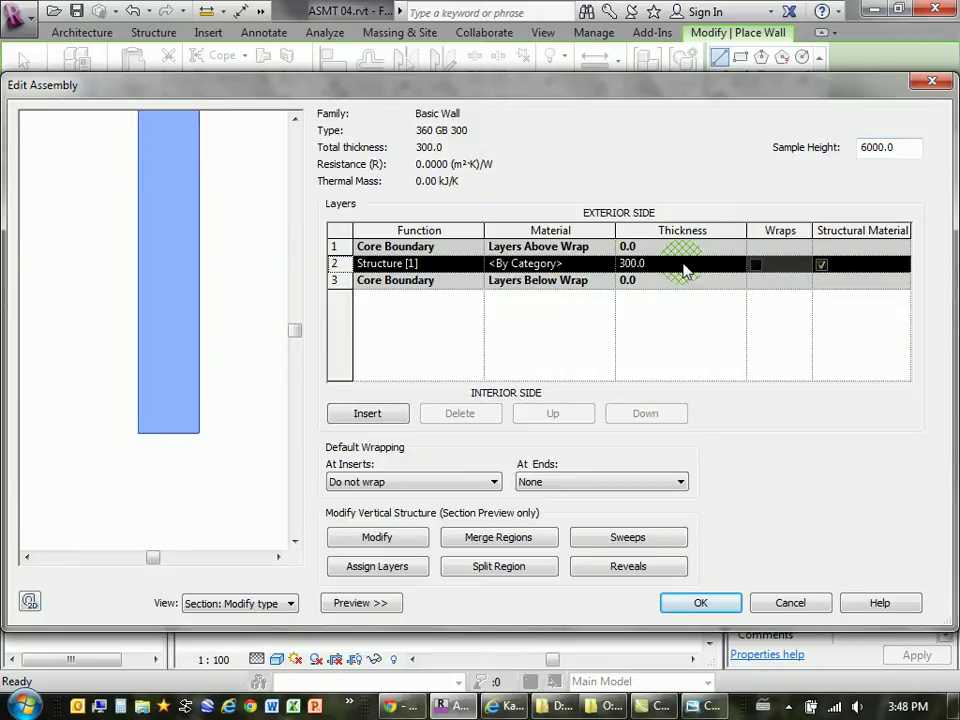
left_click(580, 263)
left_click(607, 265)
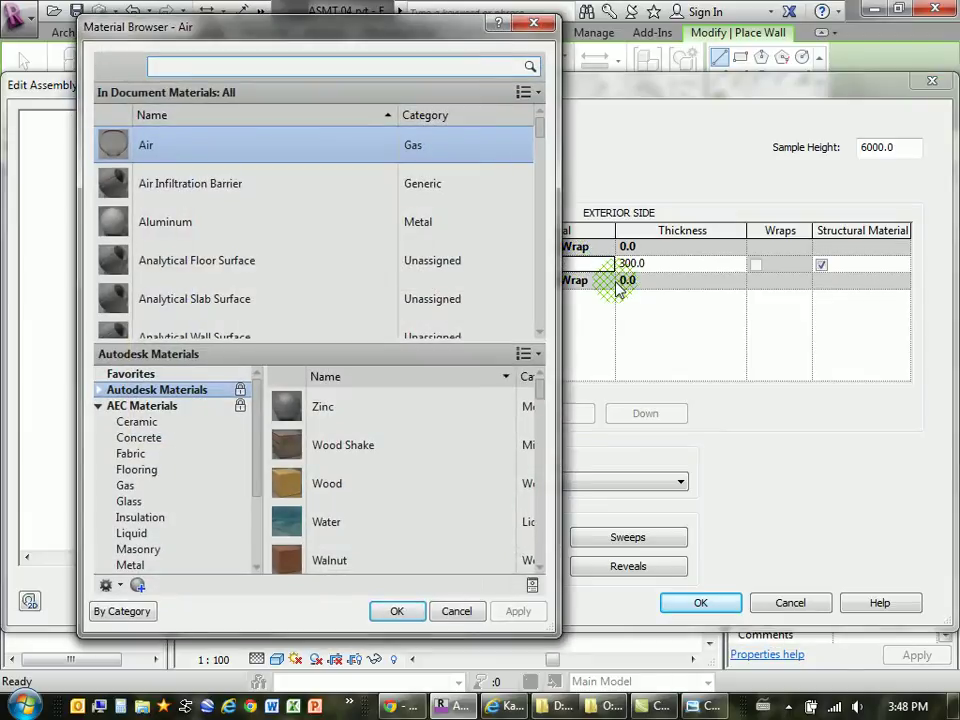
left_click_drag(540, 128, 538, 164)
scroll(240, 200, "up", 1)
left_click(178, 252)
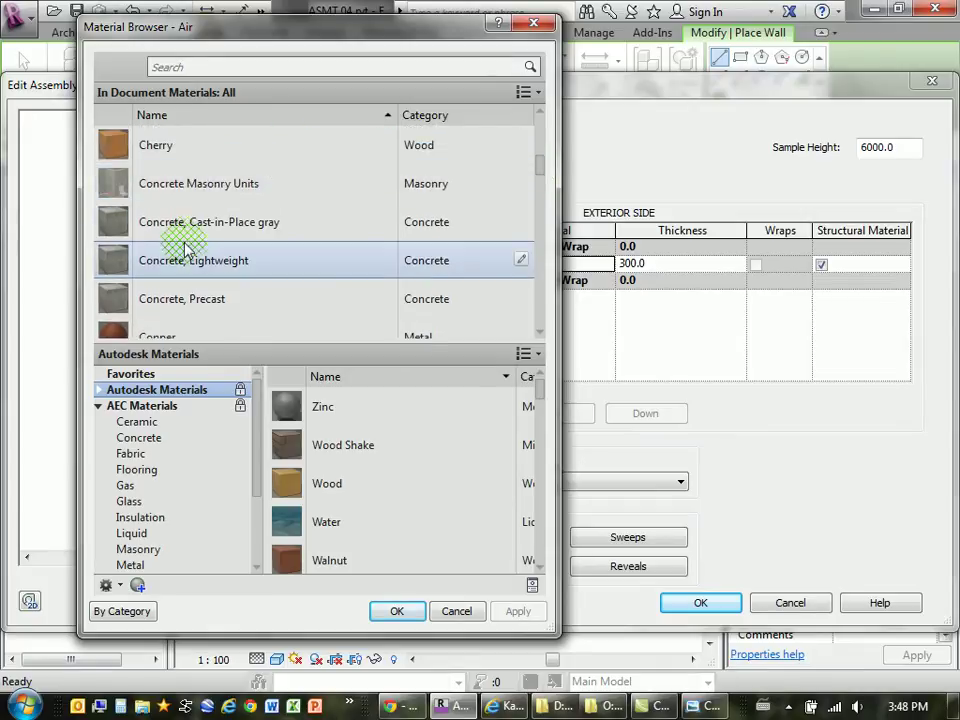
left_click(268, 225)
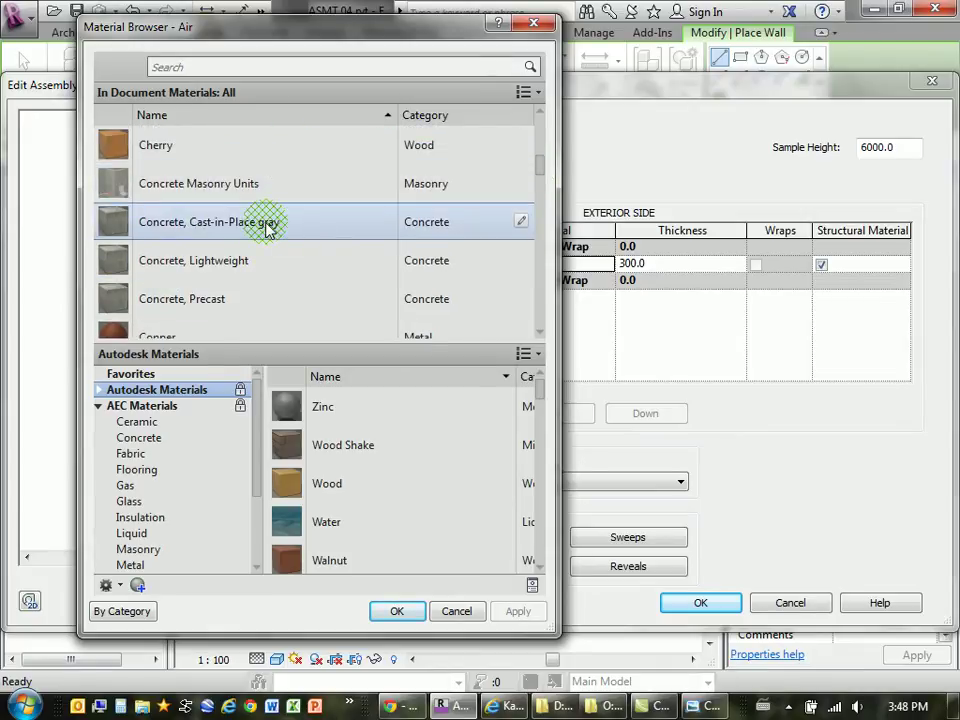
left_click(240, 292)
left_click(268, 257)
left_click(193, 230)
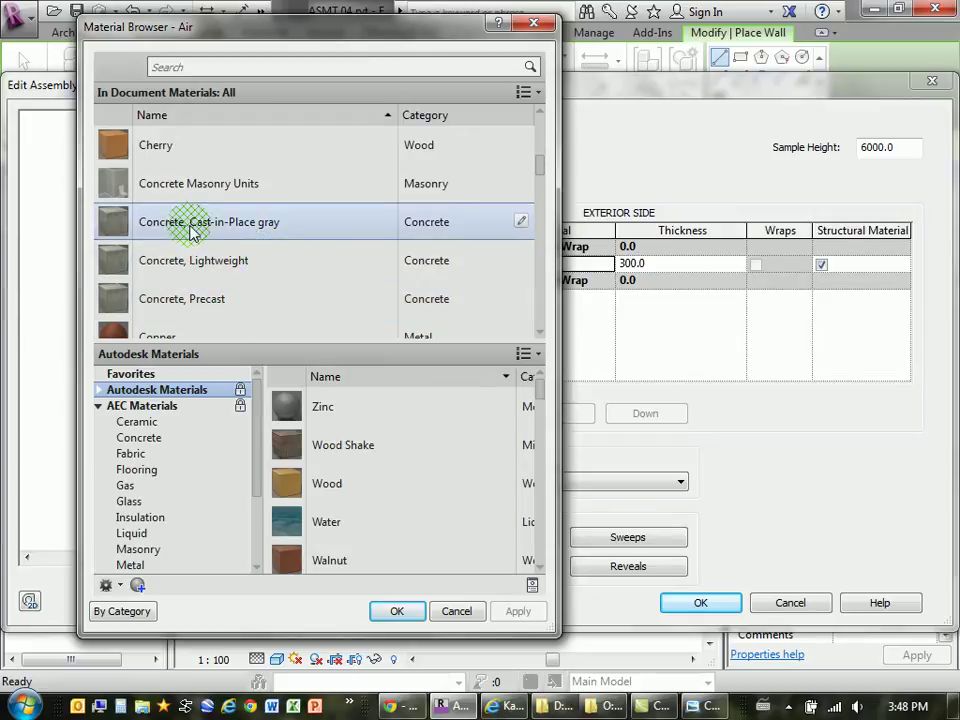
left_click(165, 228)
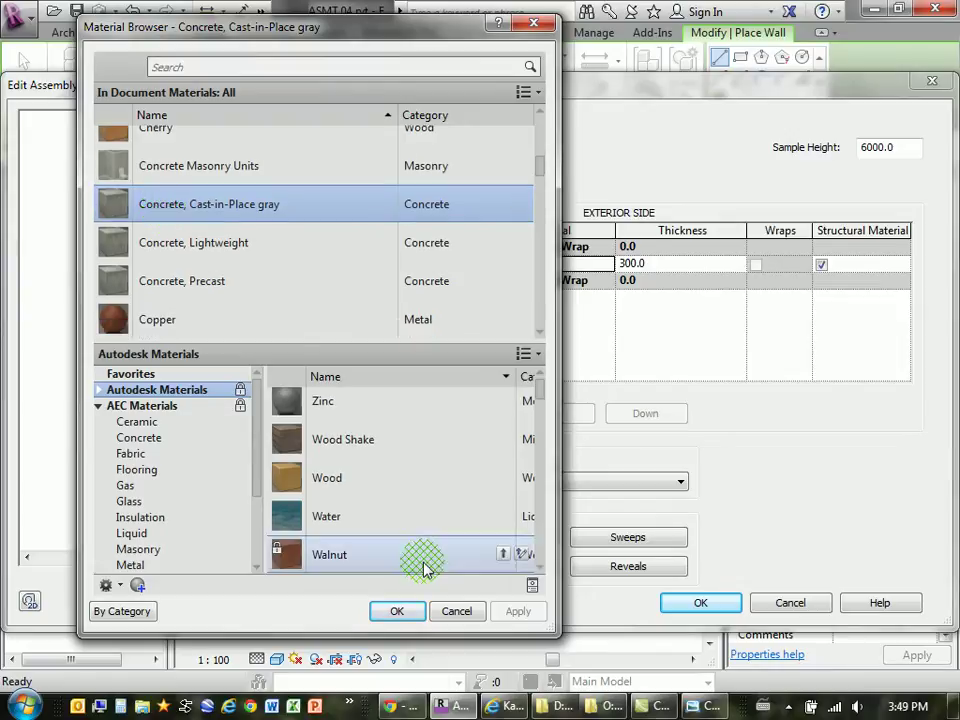
left_click(397, 612)
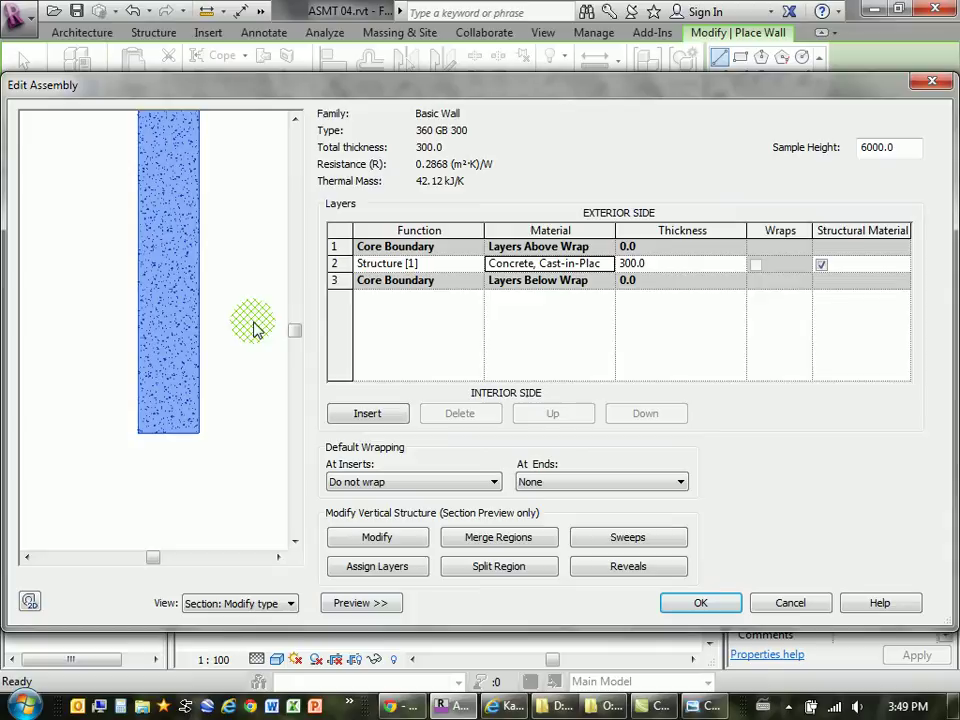
scroll(244, 311, "up", 4)
scroll(193, 326, "down", 4)
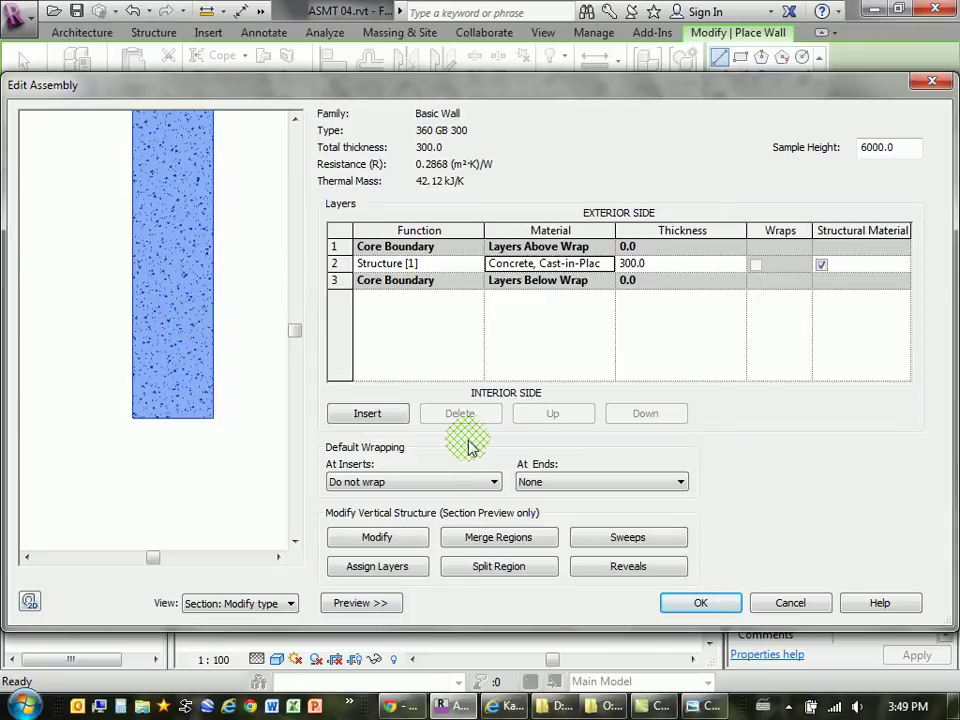
left_click(709, 601)
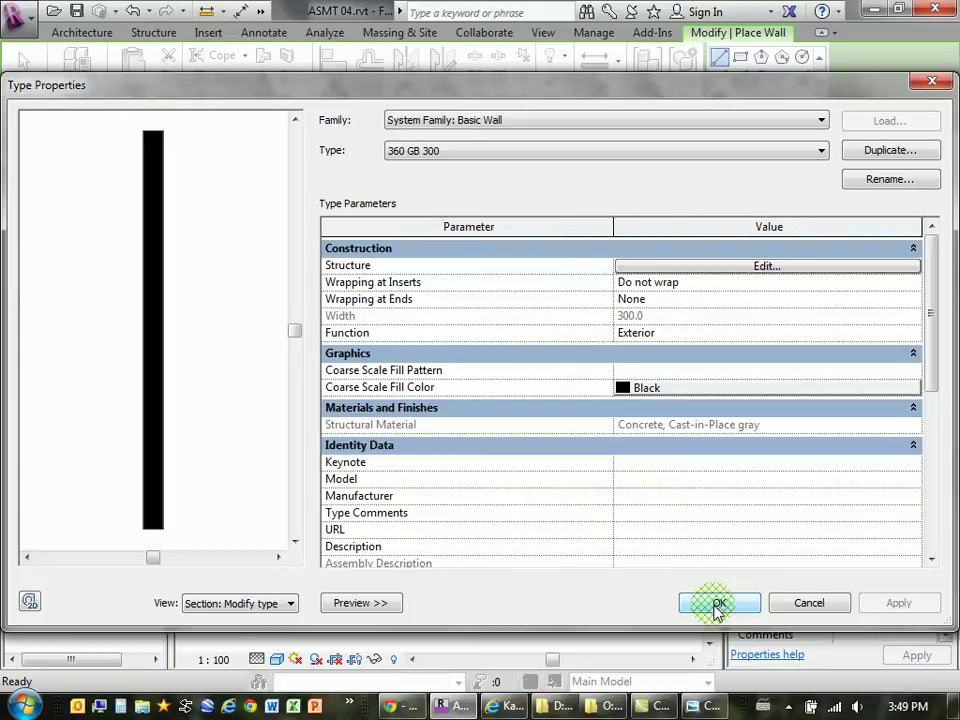
Duplicate the 360 GB 300 wall type as 360 GB 350.
left_click(890, 151)
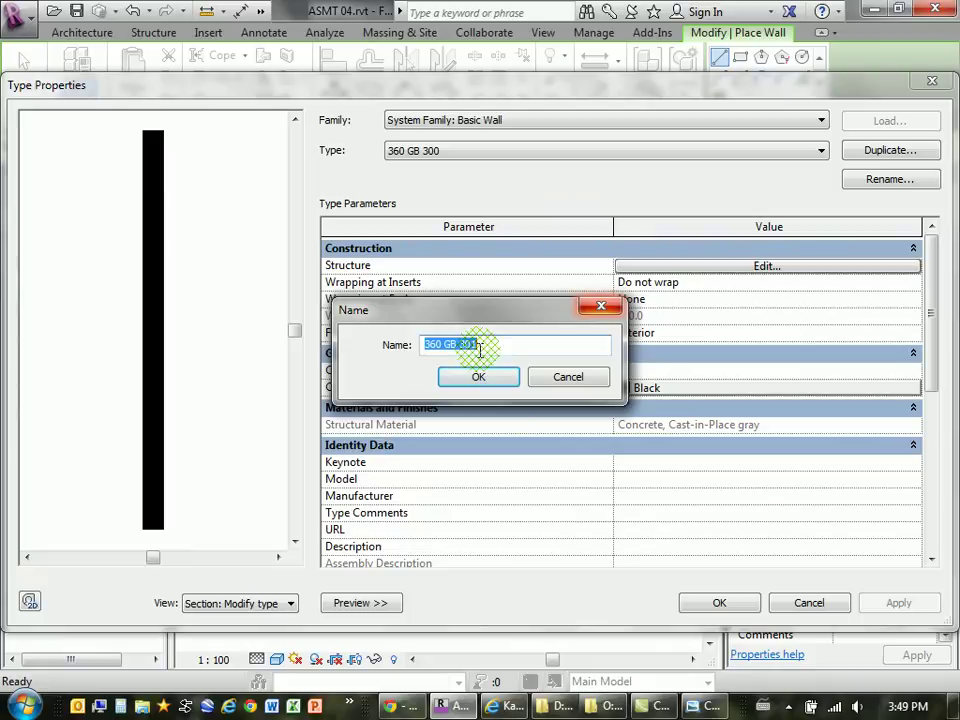
left_click_drag(459, 344, 477, 344)
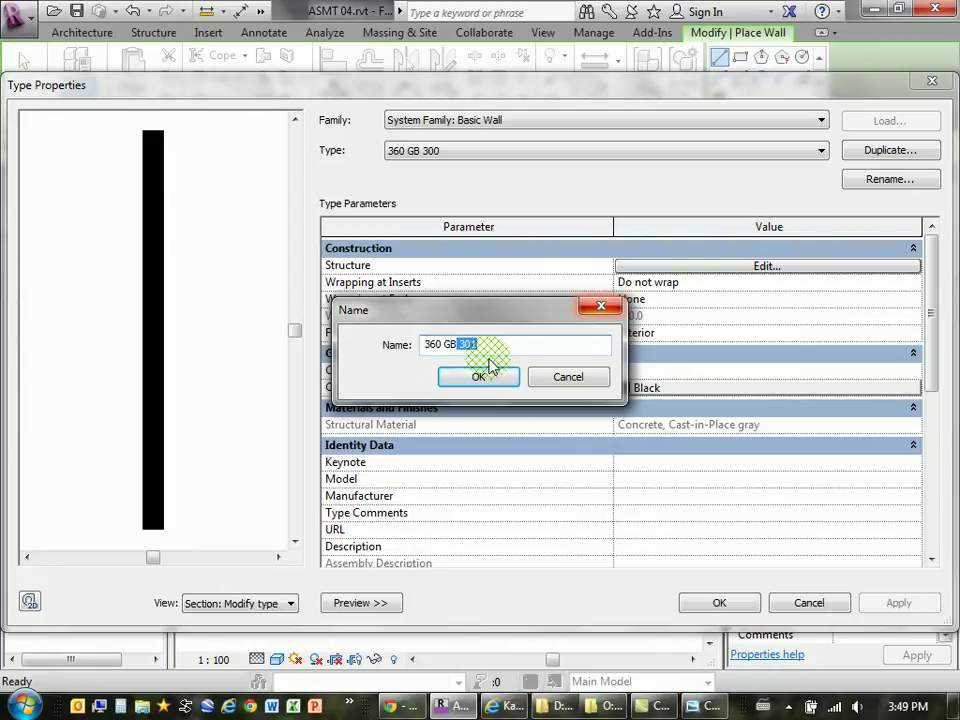
type("3")
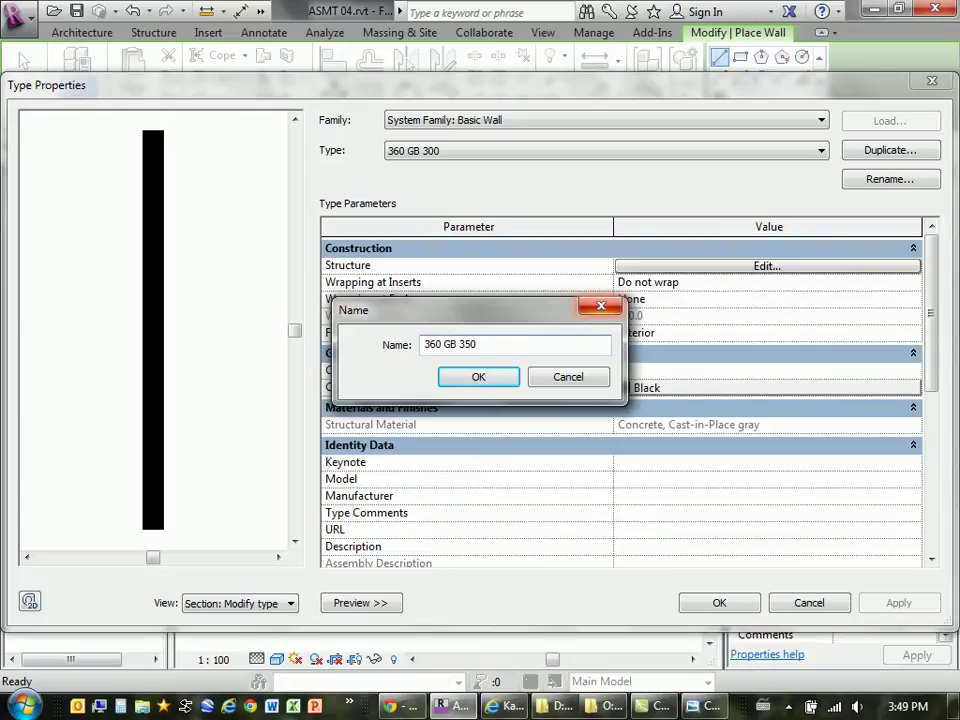
left_click(475, 379)
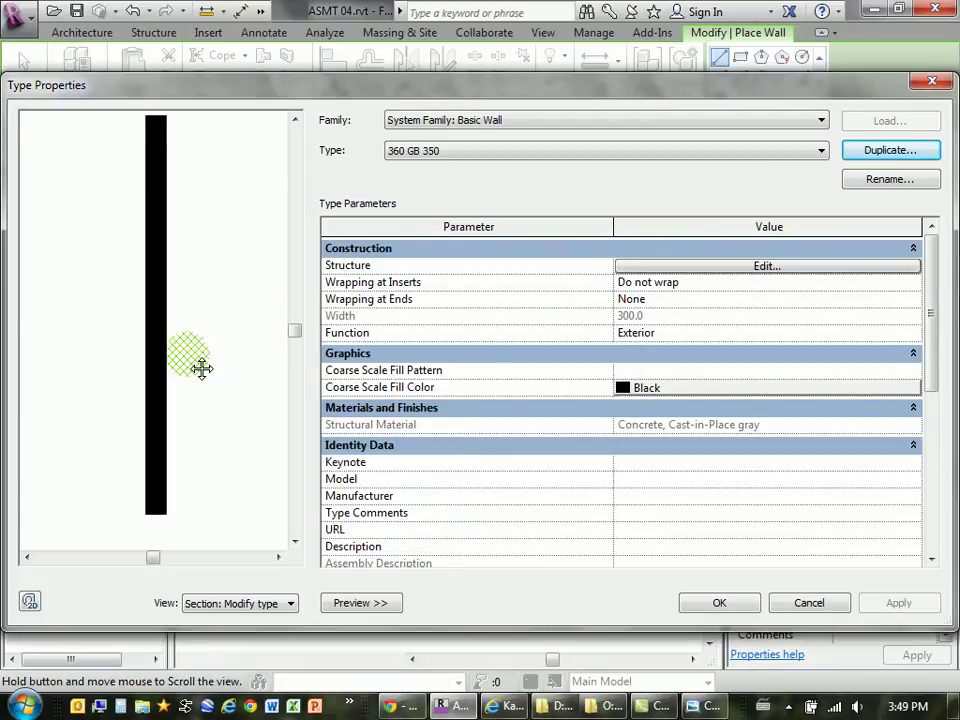
Set the structure layer thickness of the 360 GB 350 wall type to 350 and accept the type properties.
left_click(750, 266)
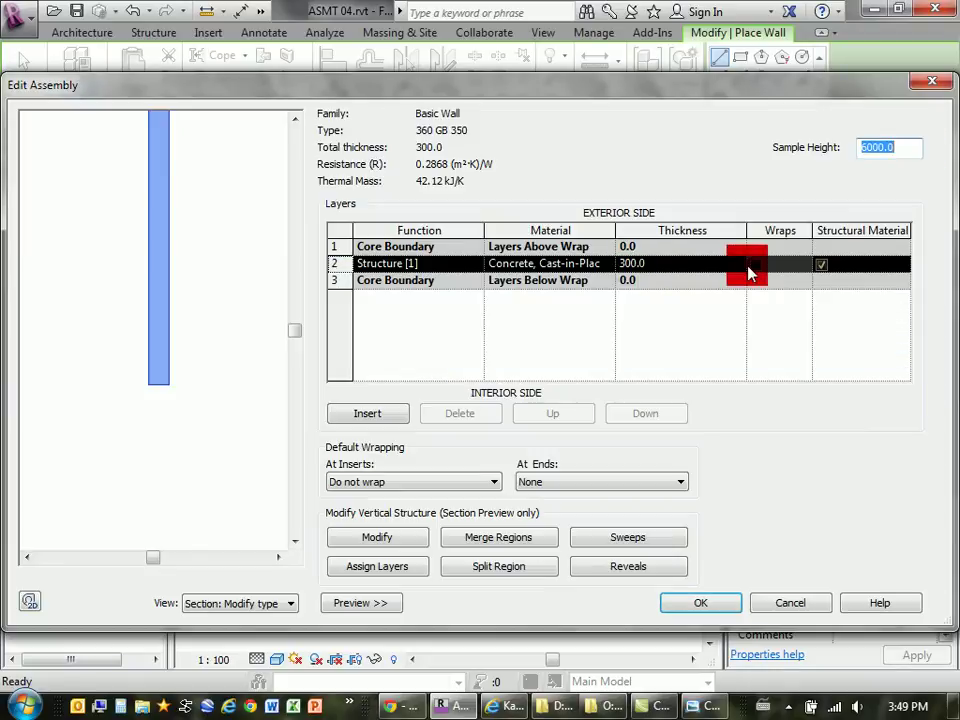
left_click(660, 263)
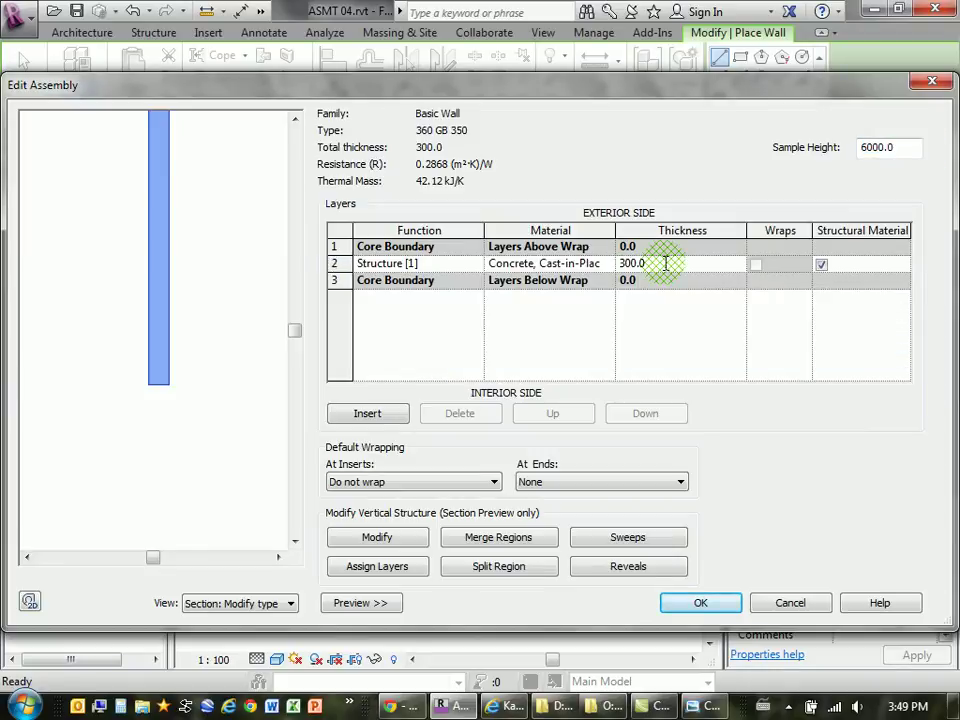
left_click_drag(666, 263, 621, 279)
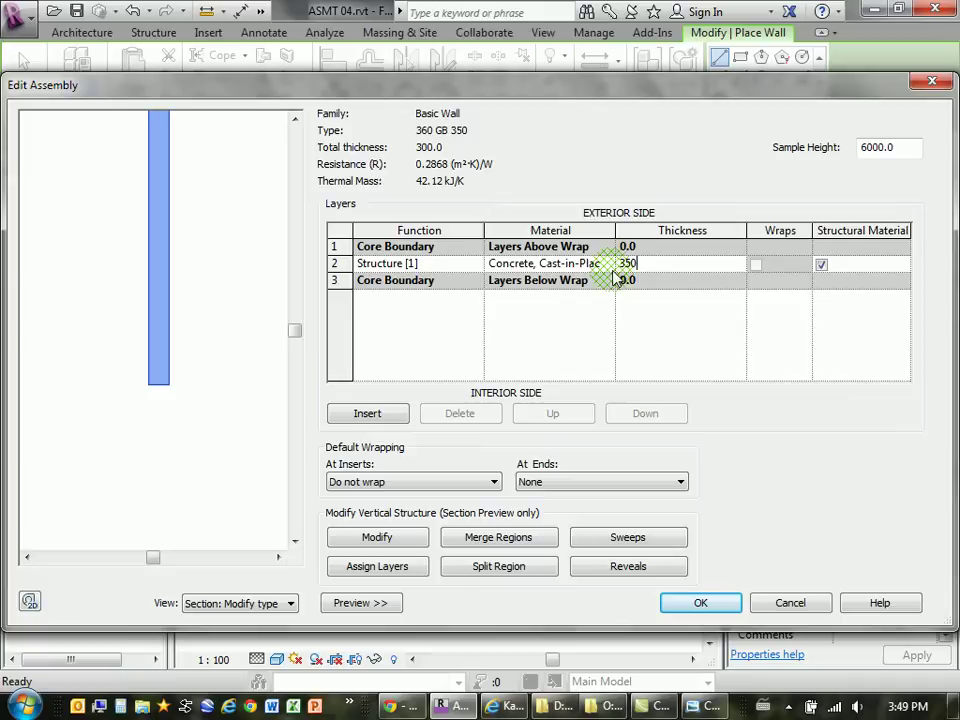
type("350")
left_click(705, 603)
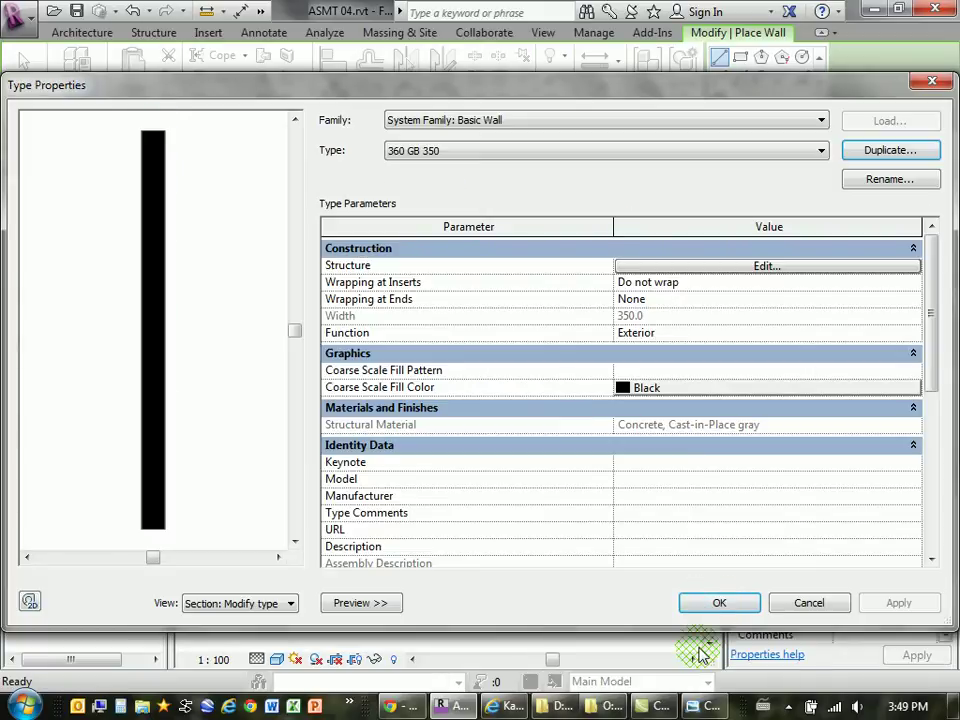
left_click(720, 603)
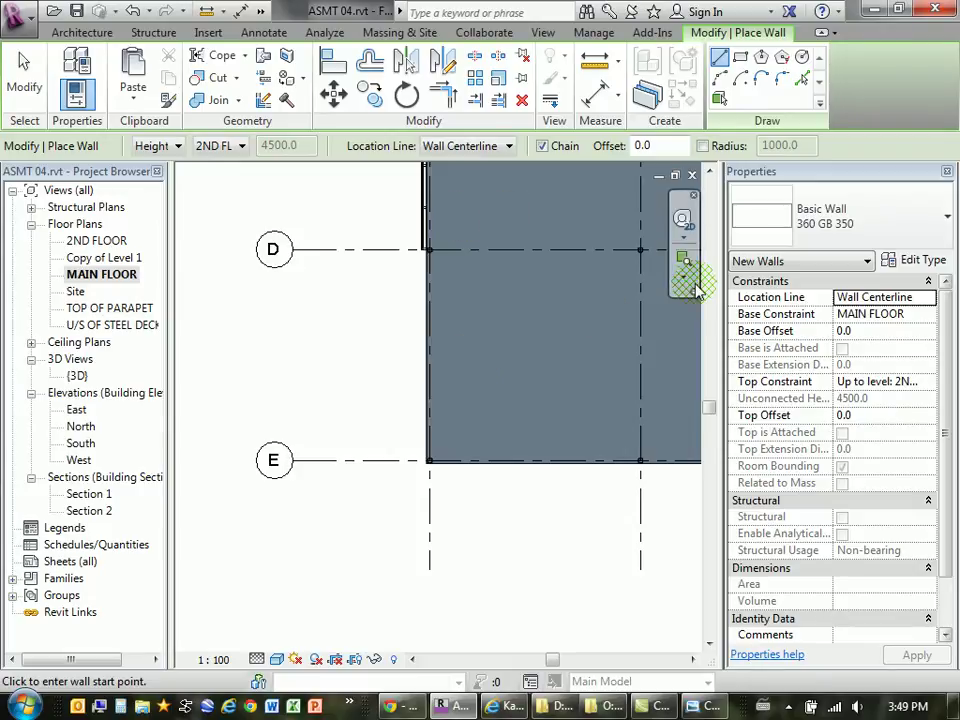
Restart the Wall command and choose the stacked wall type 360 grade beam.
left_click(42, 88)
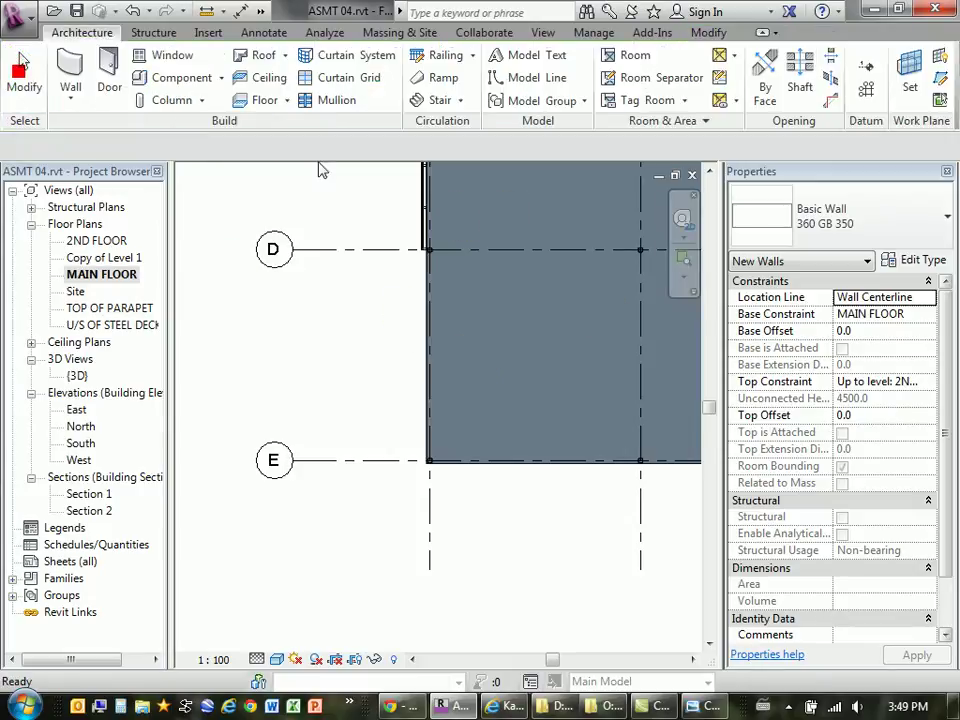
left_click(70, 75)
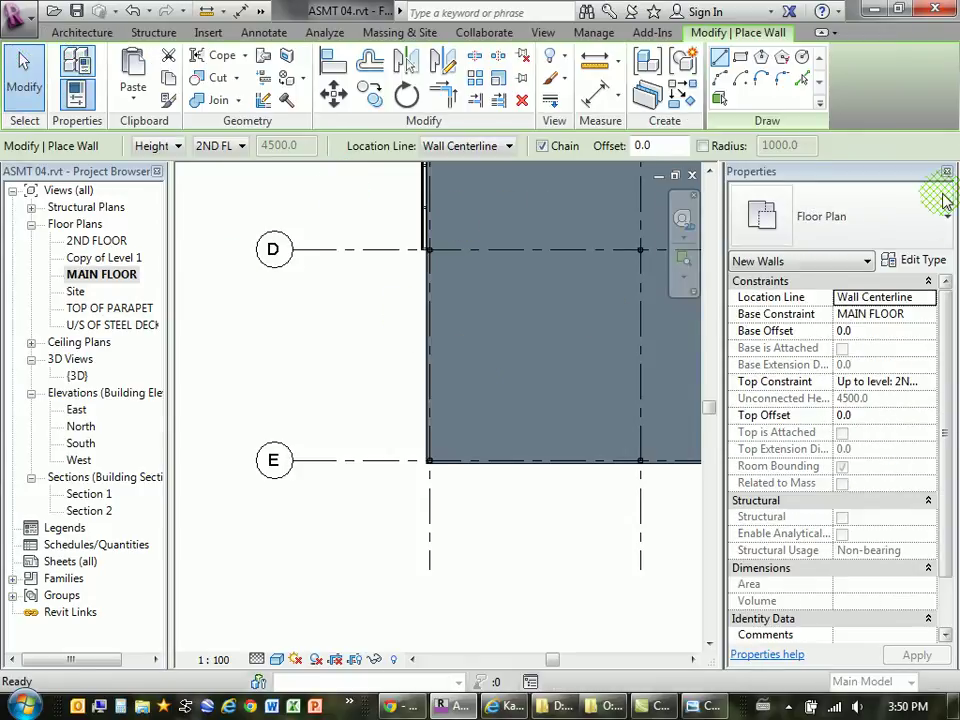
left_click(938, 219)
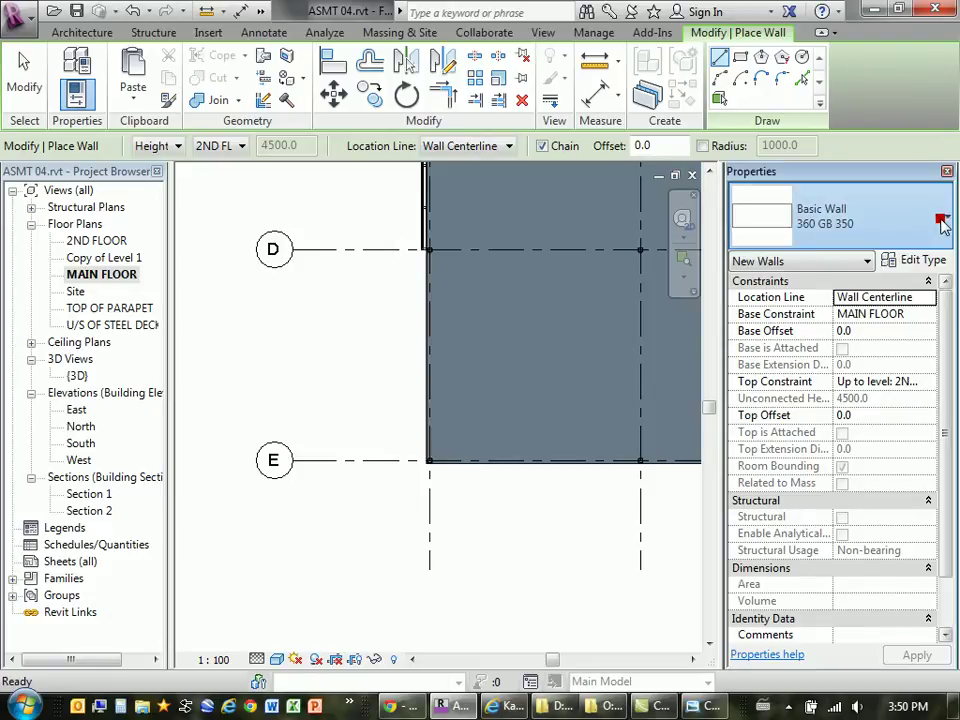
left_click_drag(947, 306, 942, 487)
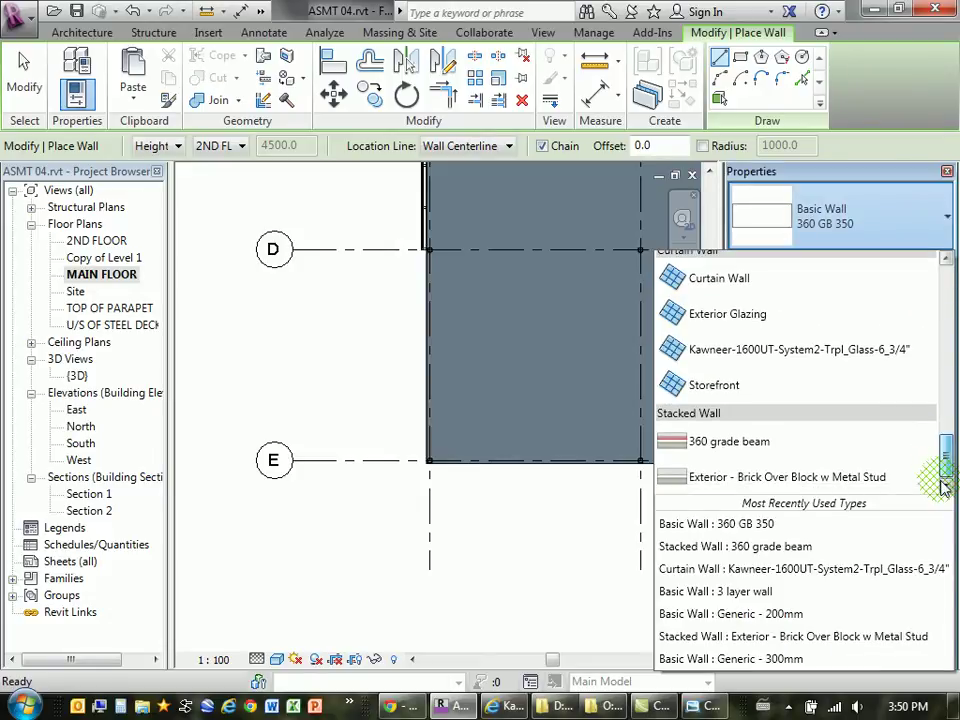
left_click(786, 445)
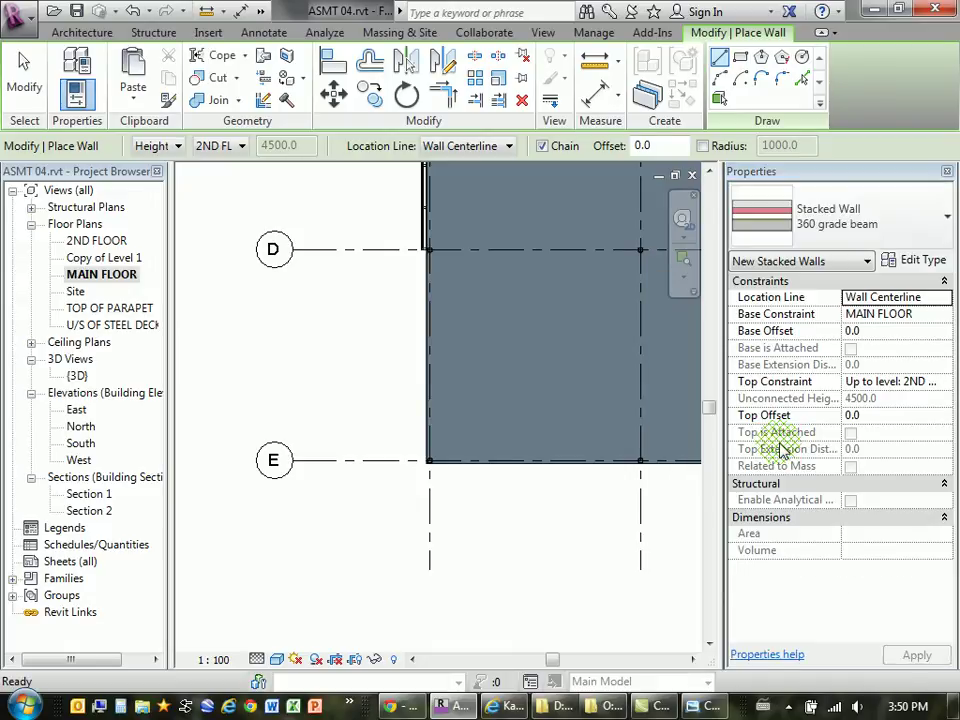
Replace the lower wall in the 360 grade beam's stacked structure with the 360 GB 350 type.
left_click(926, 260)
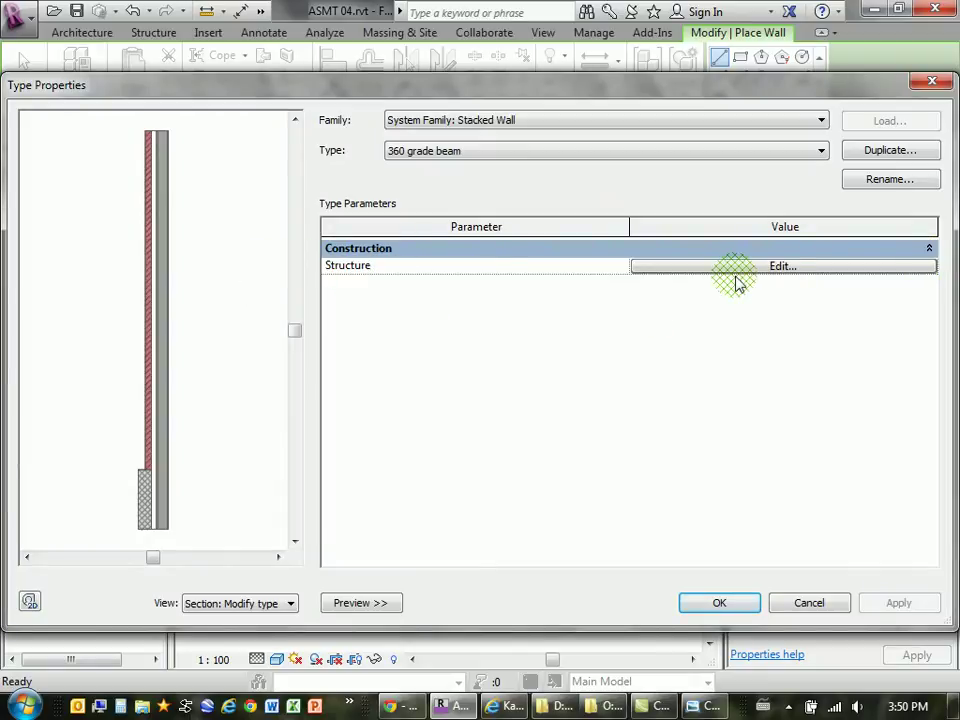
left_click(779, 267)
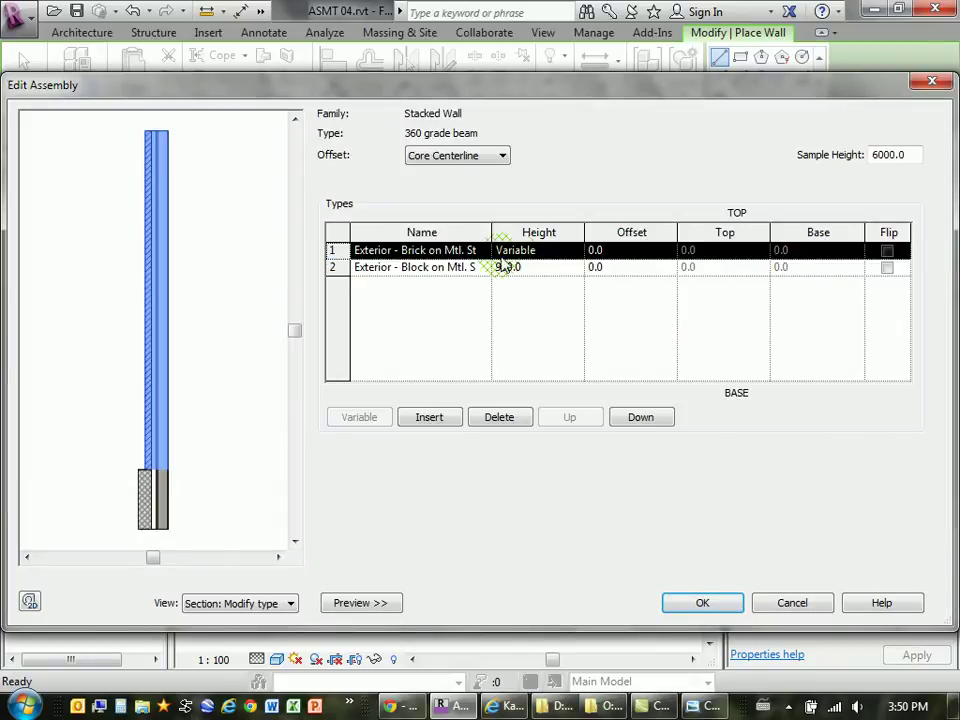
left_click(377, 270)
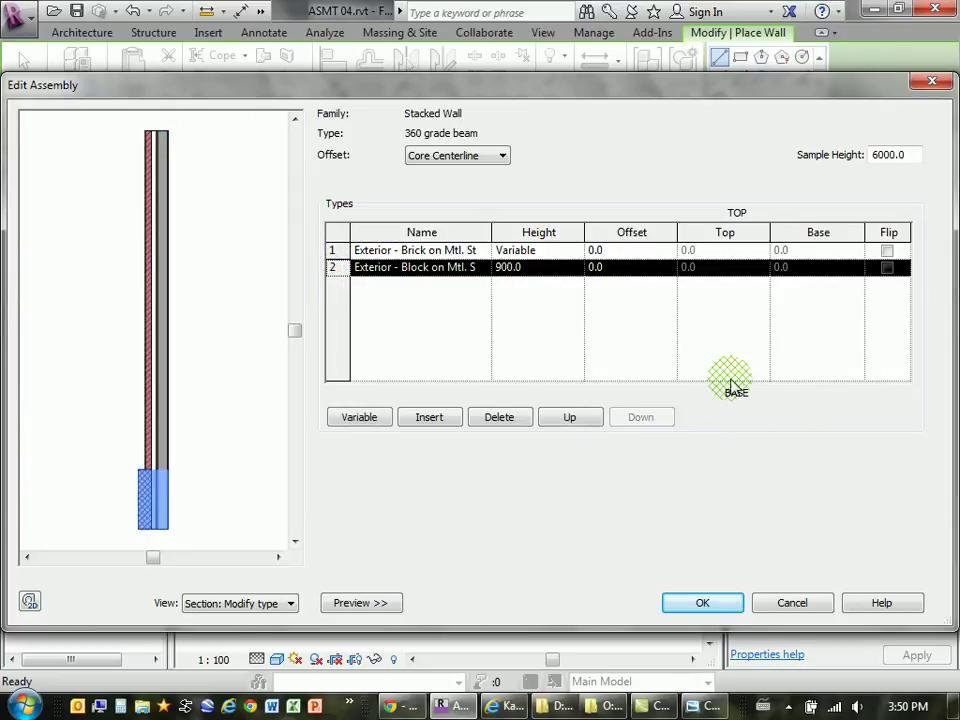
left_click(485, 269)
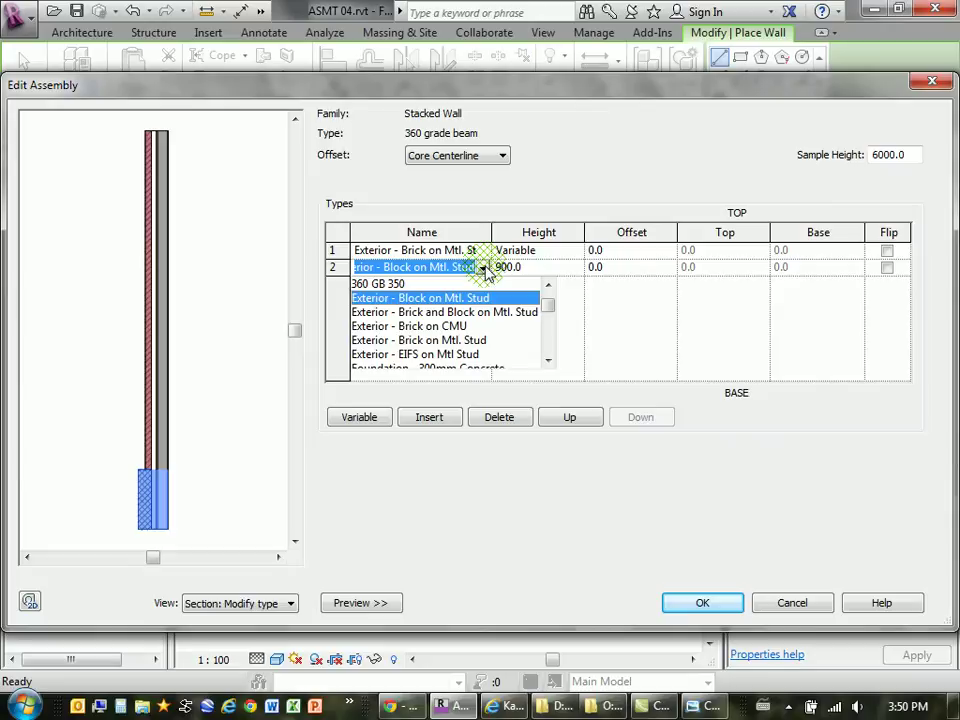
mouse_move(550, 316)
left_mouse_down()
mouse_move(550, 352)
mouse_move(549, 294)
left_mouse_up()
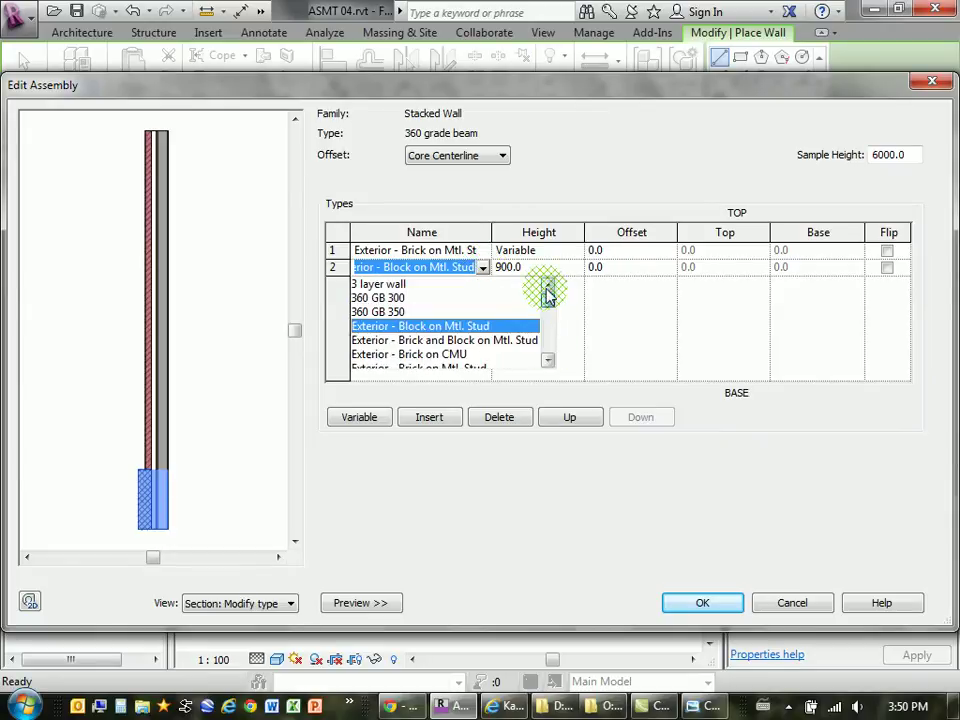
left_click(400, 312)
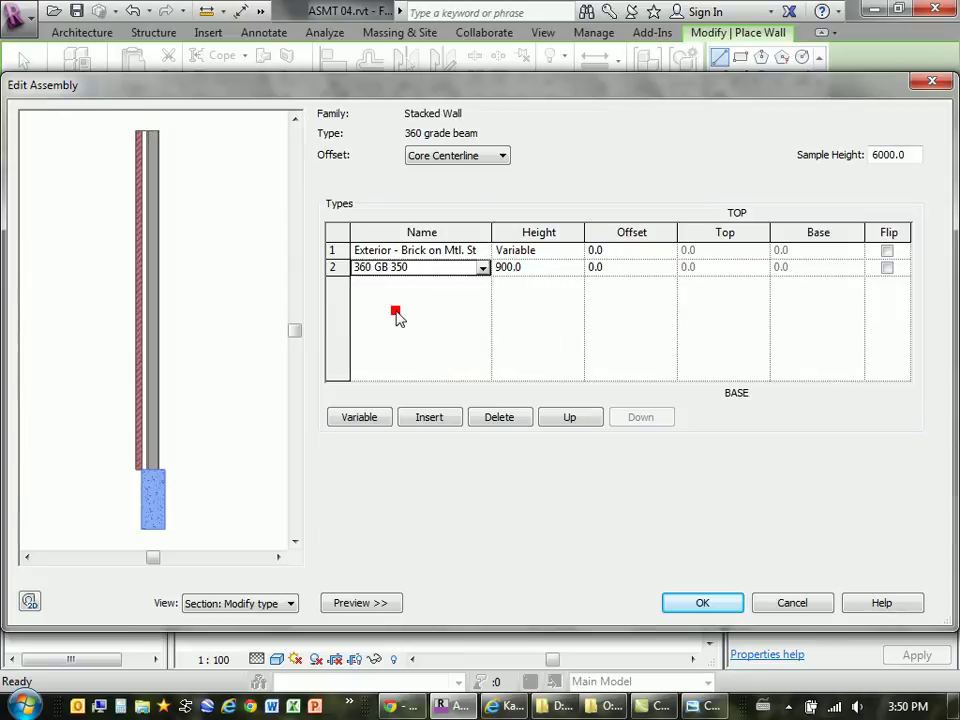
Replace the upper wall in the stacked structure with 360 GB 300 and check the joint between both parts in the section preview.
left_click(456, 251)
left_click(483, 251)
left_click_drag(552, 305, 548, 274)
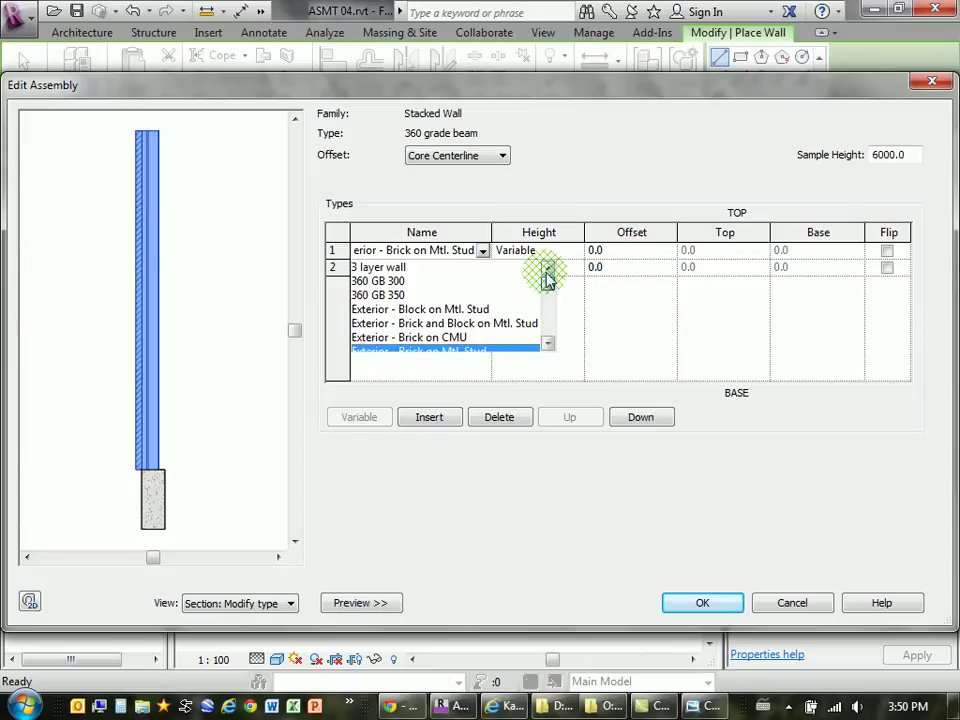
left_click(388, 281)
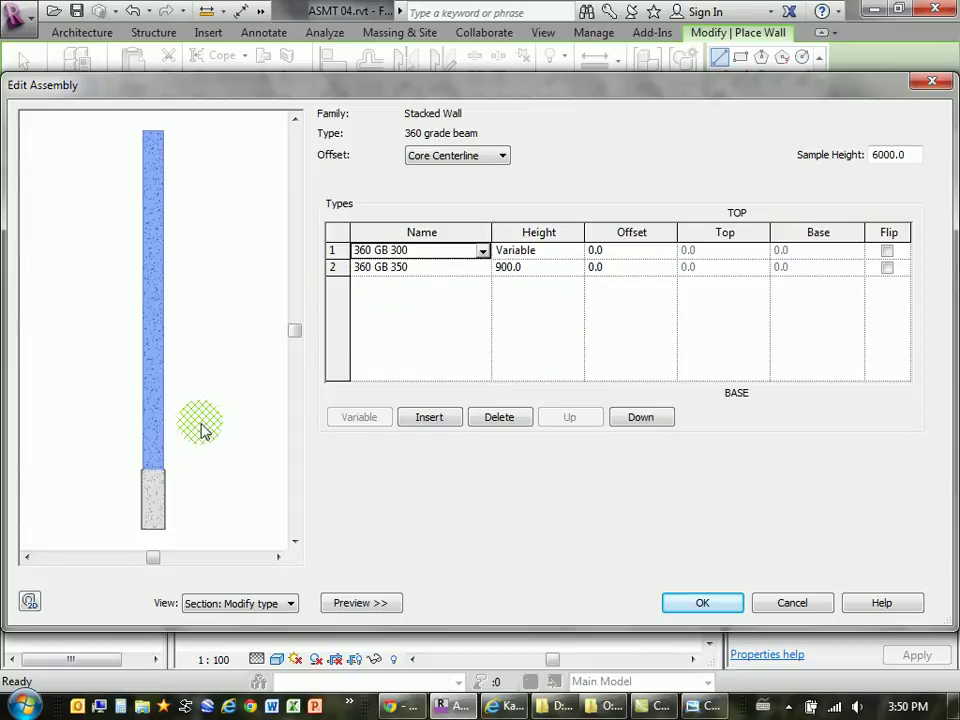
middle_click_drag(201, 429, 221, 359)
scroll(182, 381, "up", 5)
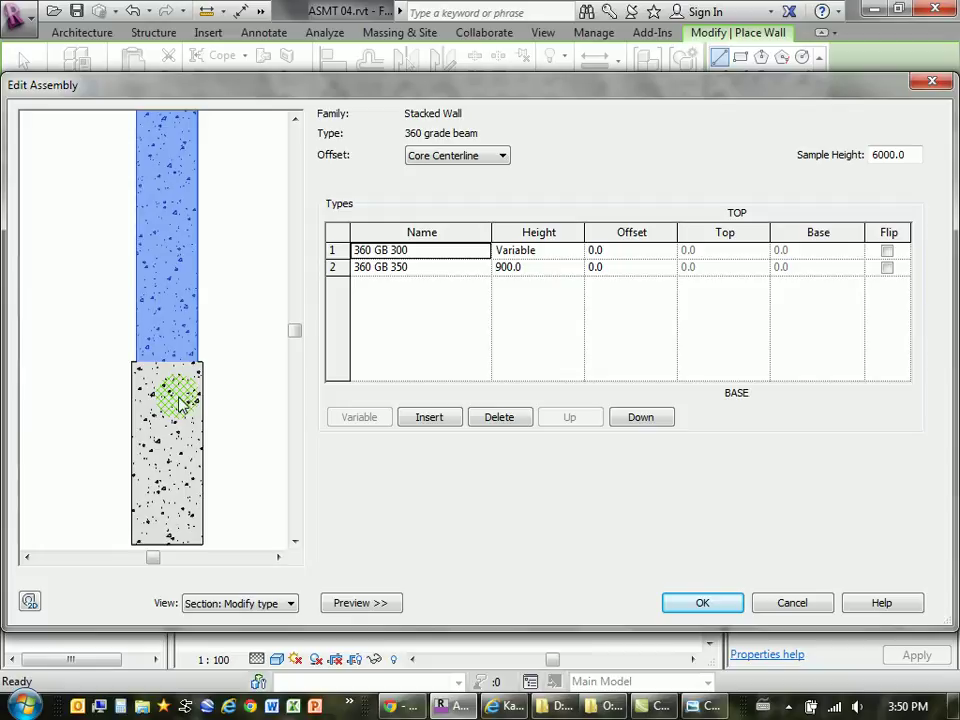
scroll(181, 375, "down", 4)
scroll(184, 340, "up", 5)
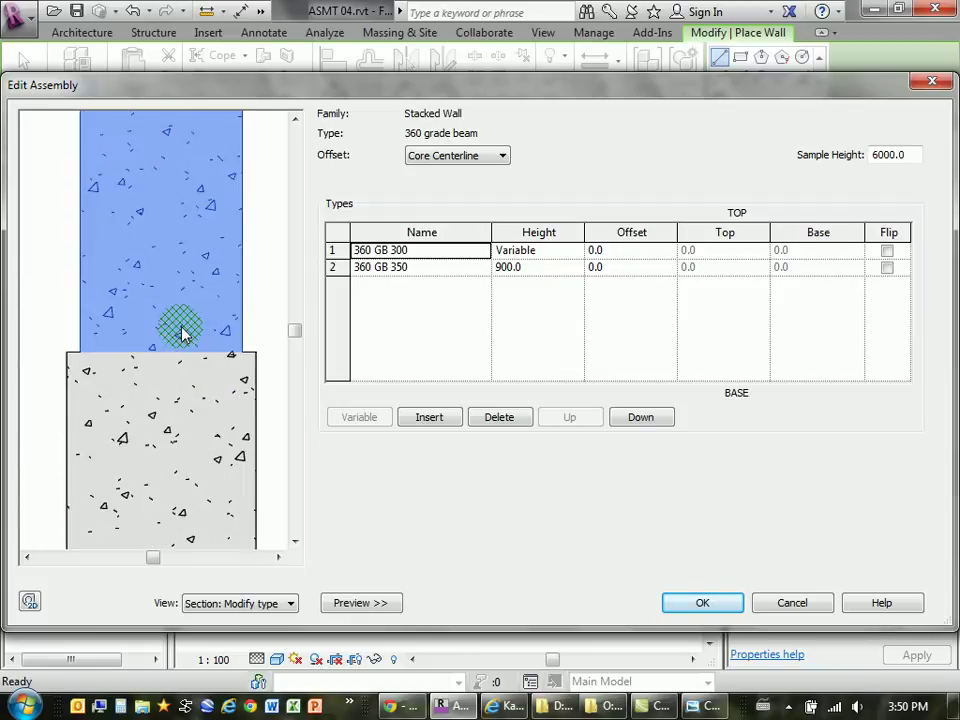
Set the height of the lower 360 GB 350 wall in the stacked structure to 680.
scroll(183, 330, "down", 2)
scroll(183, 335, "down", 5)
middle_click_drag(180, 332, 197, 393)
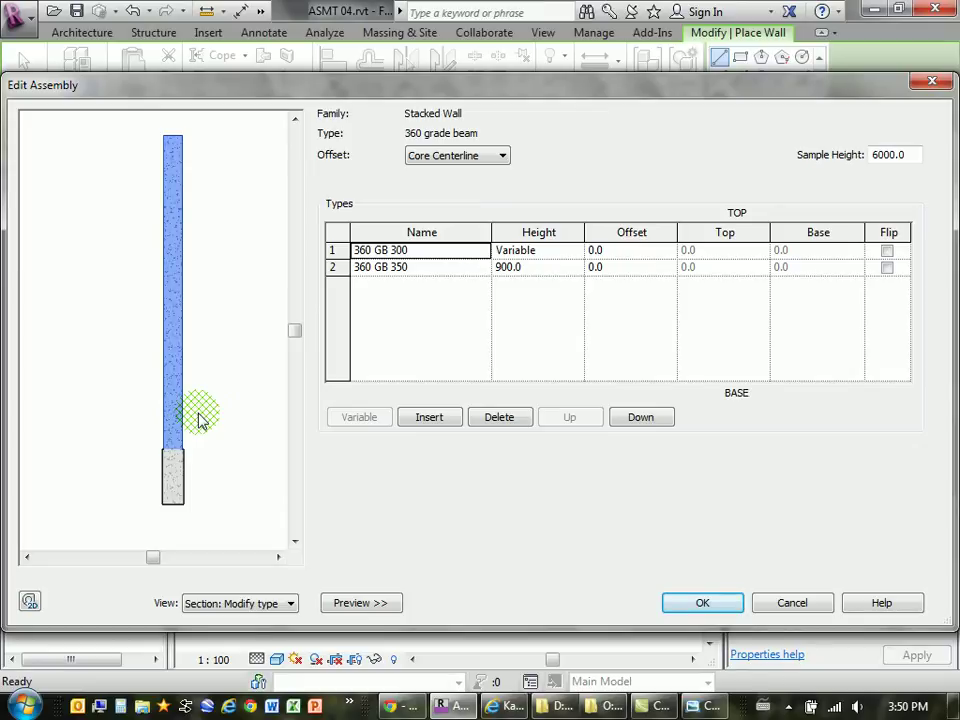
middle_click_drag(216, 480, 186, 418)
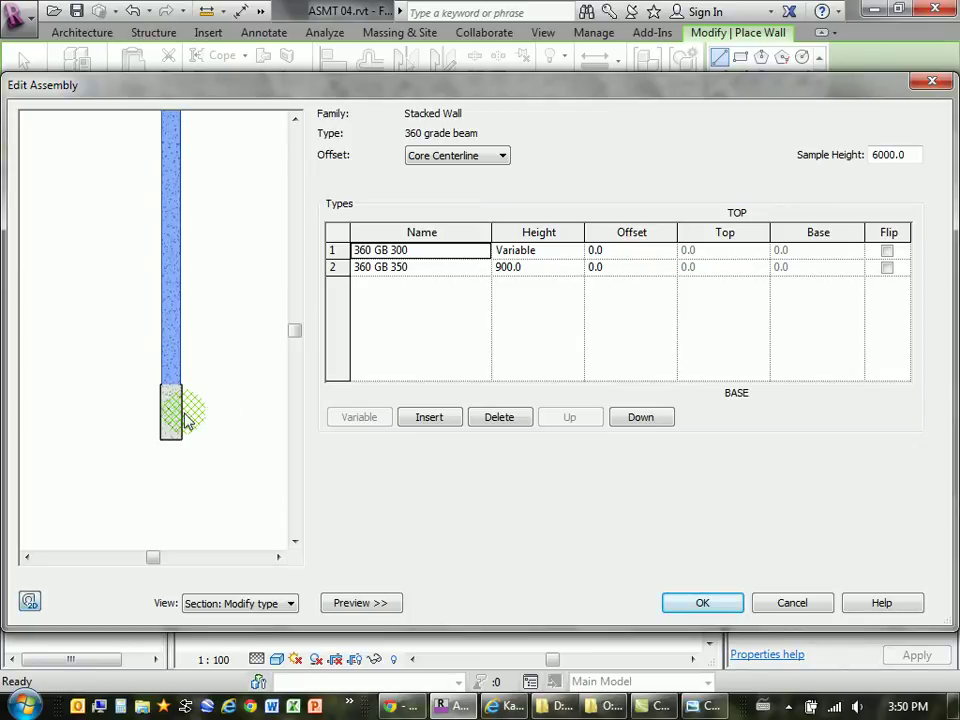
scroll(182, 422, "up", 4)
left_click(336, 267)
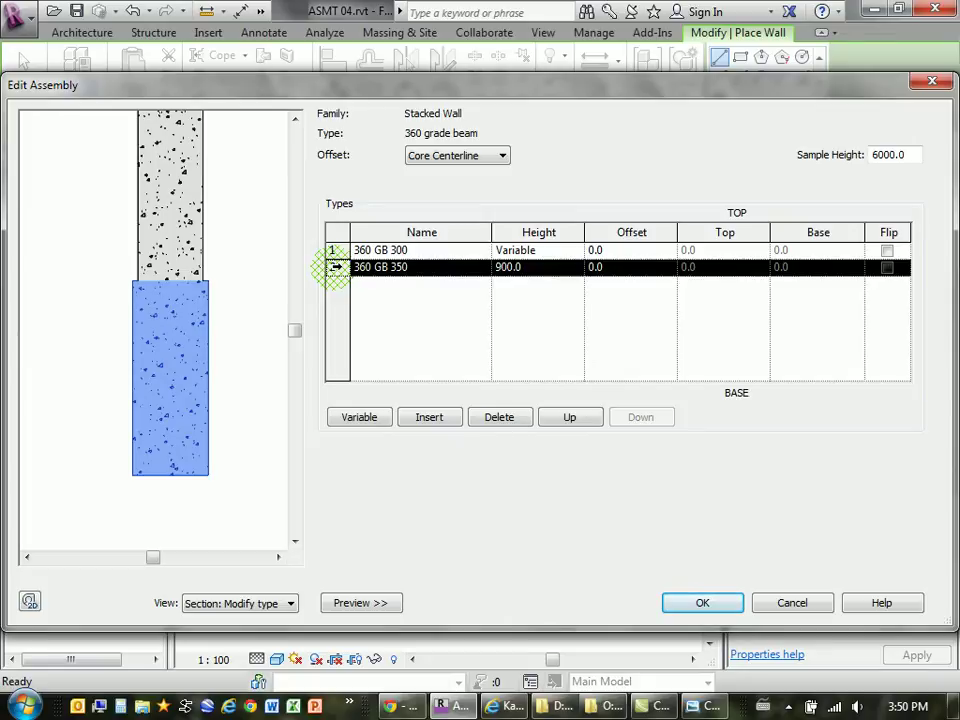
left_click(540, 267)
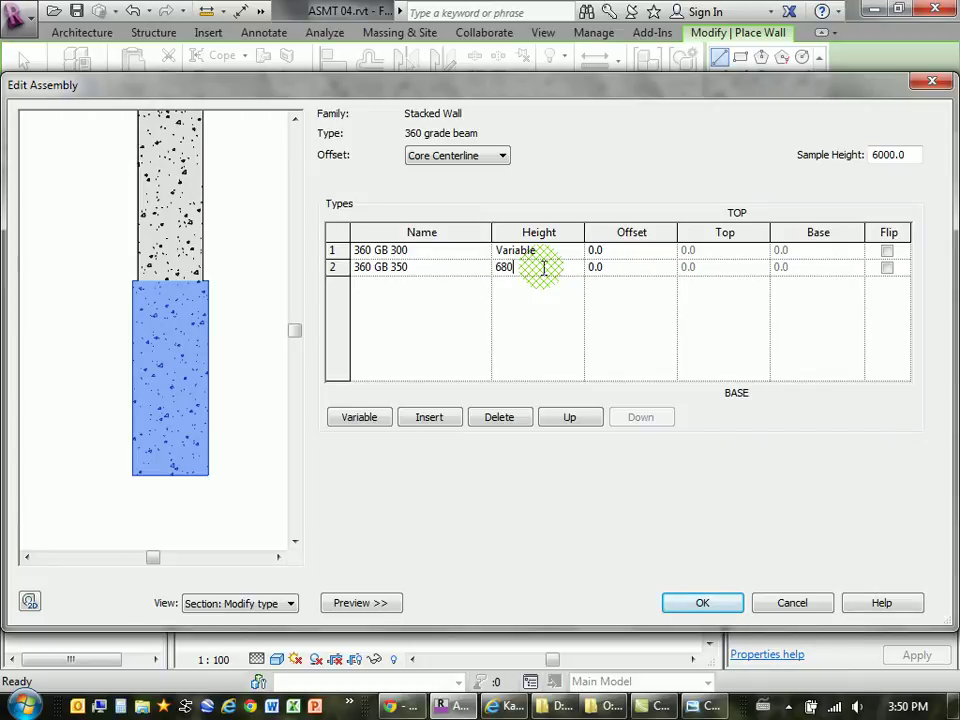
key("Tab")
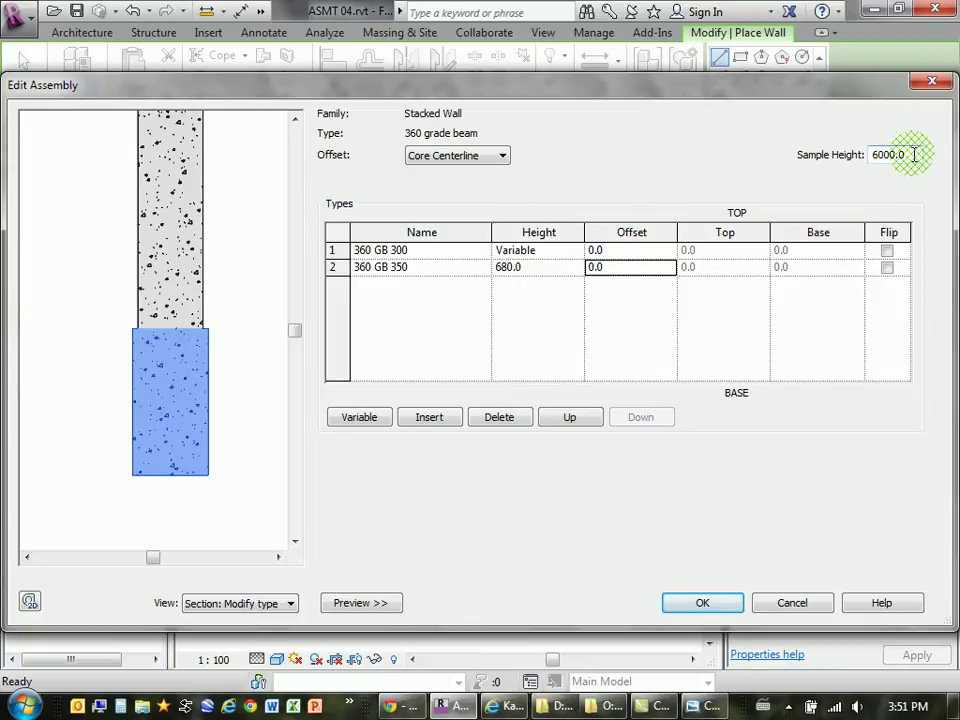
Set the sample height of the assembly preview to 800.
left_click_drag(906, 155, 859, 168)
type("800")
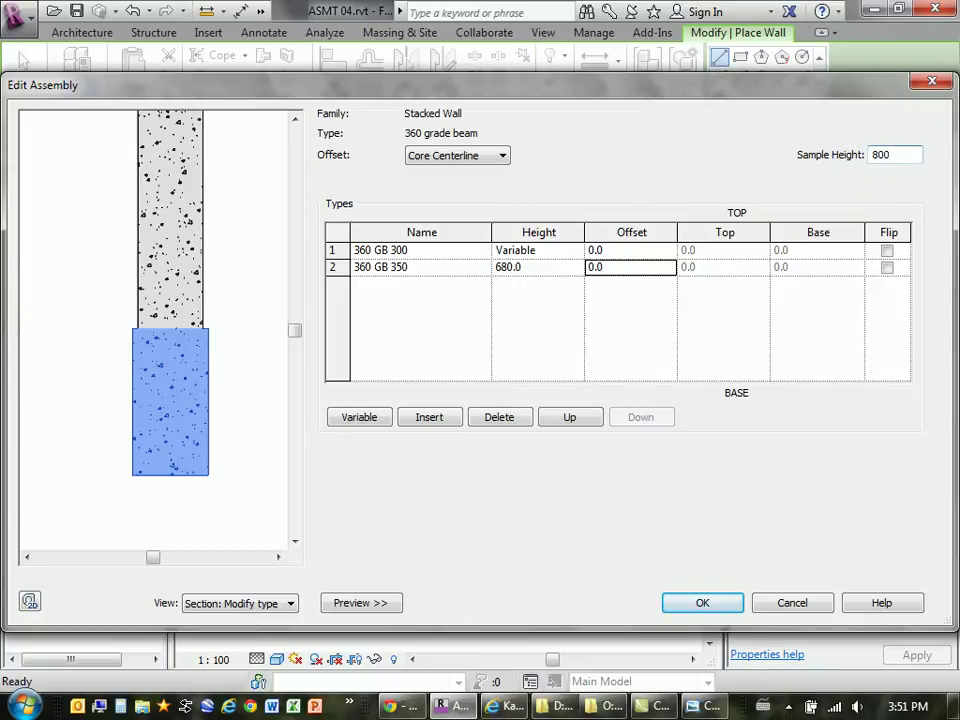
left_click(857, 169)
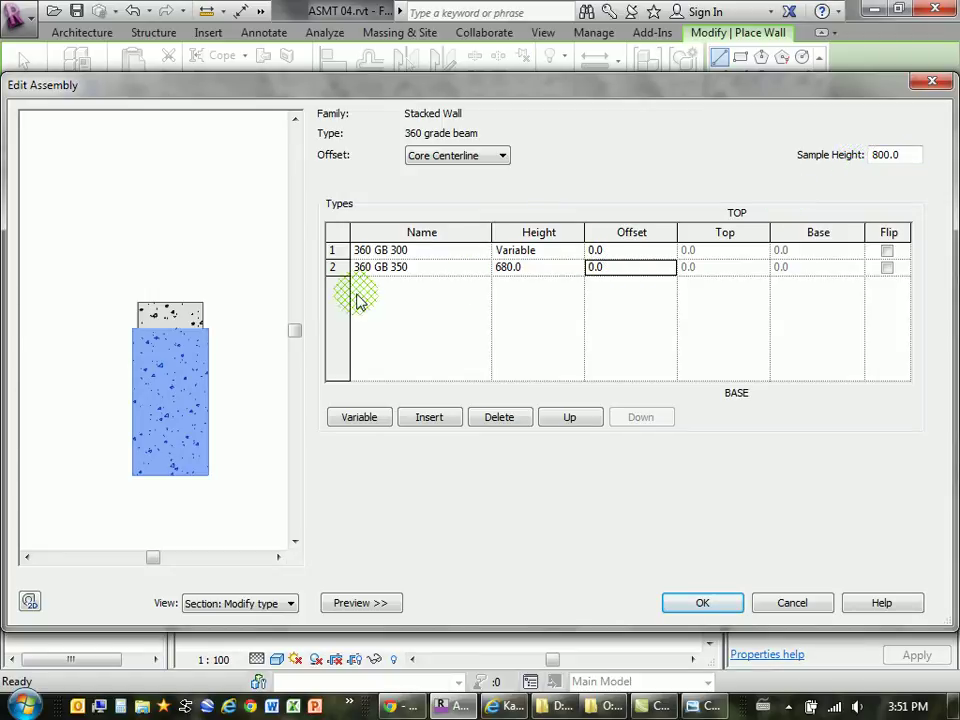
Offset the upper 360 GB 300 wall by 25 and check the alignment of both parts in the section preview.
left_click(621, 251)
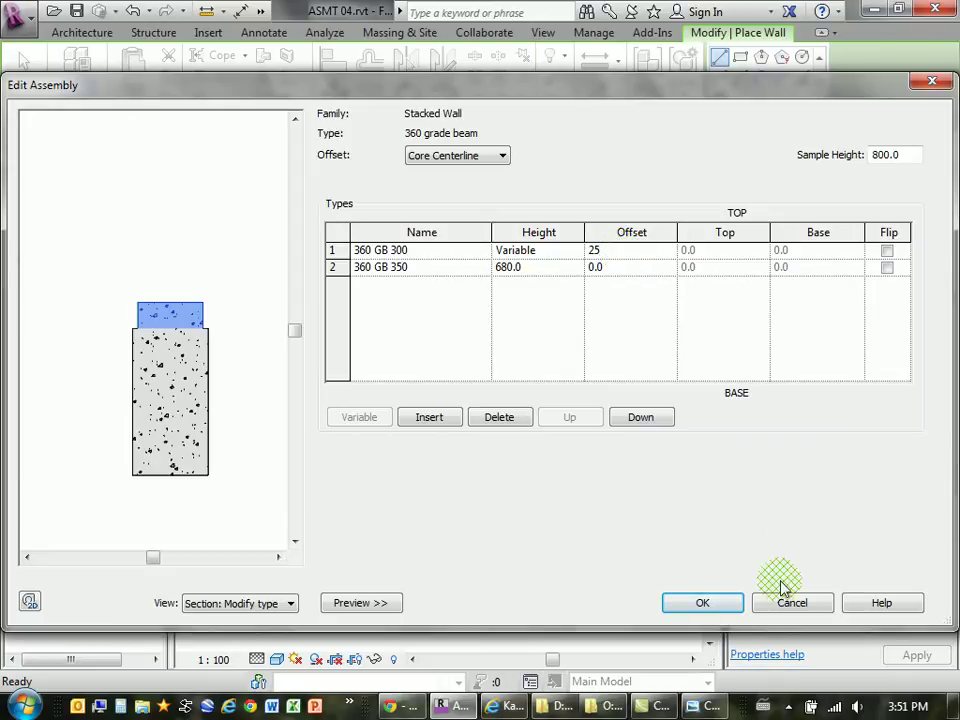
left_click(645, 268)
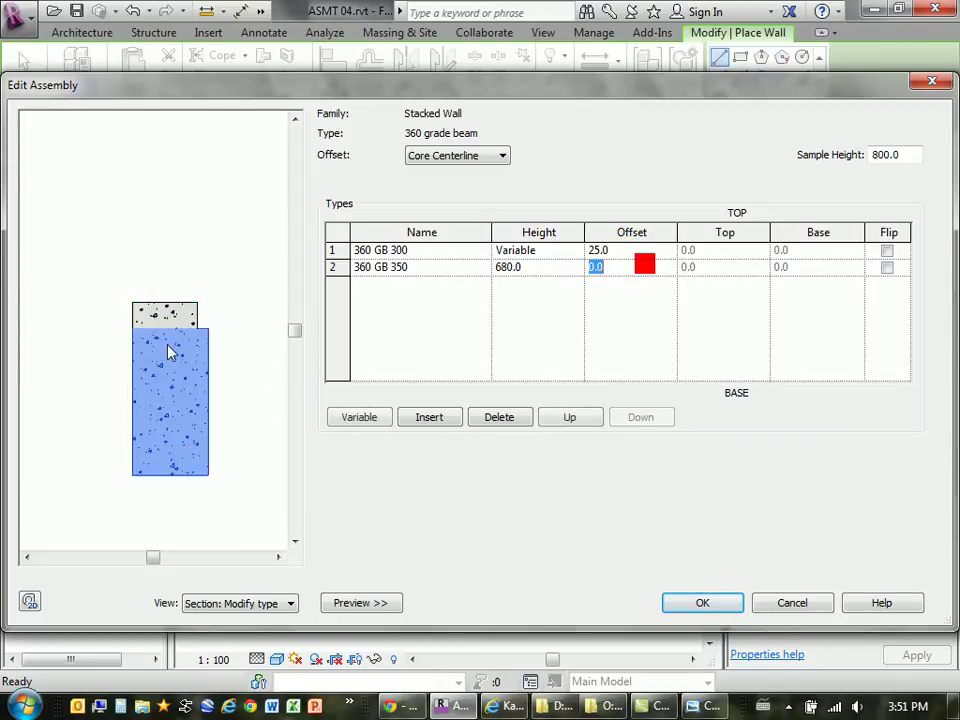
scroll(190, 255, "up", 2)
scroll(189, 386, "up", 2)
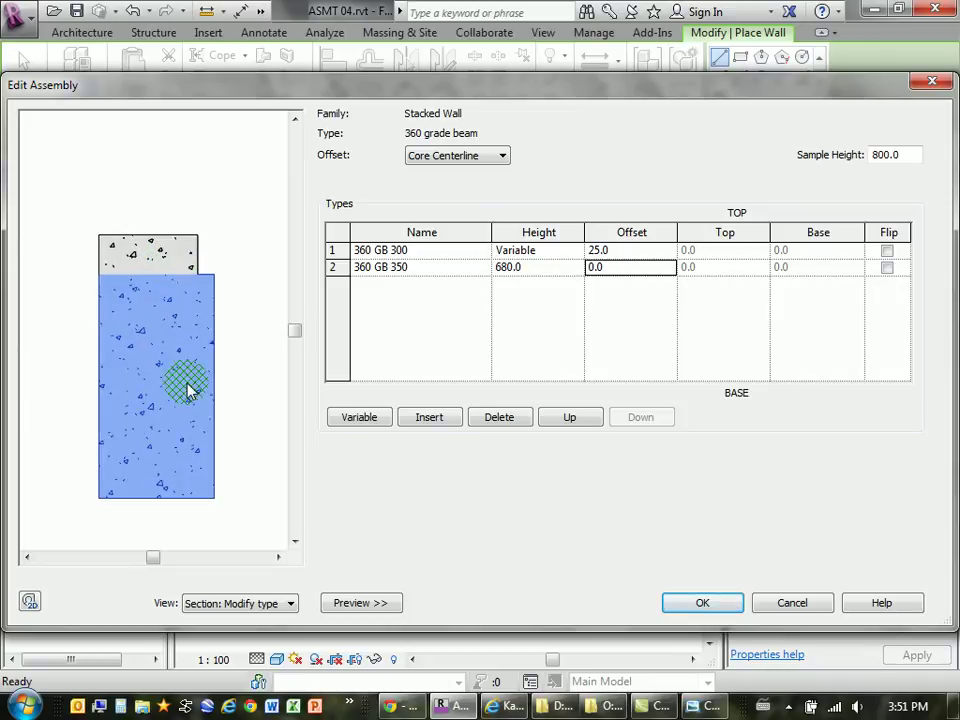
middle_click_drag(195, 426, 218, 400)
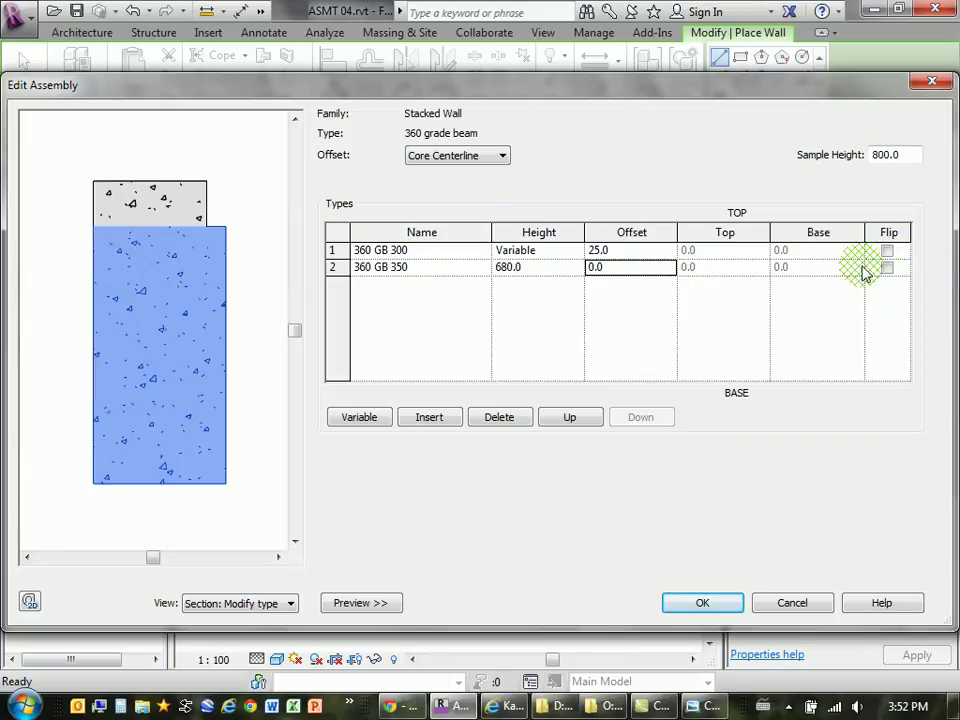
Try the flip option on both walls, leave it enabled only for 360 GB 300, and accept the assembly and type properties.
left_click(888, 250)
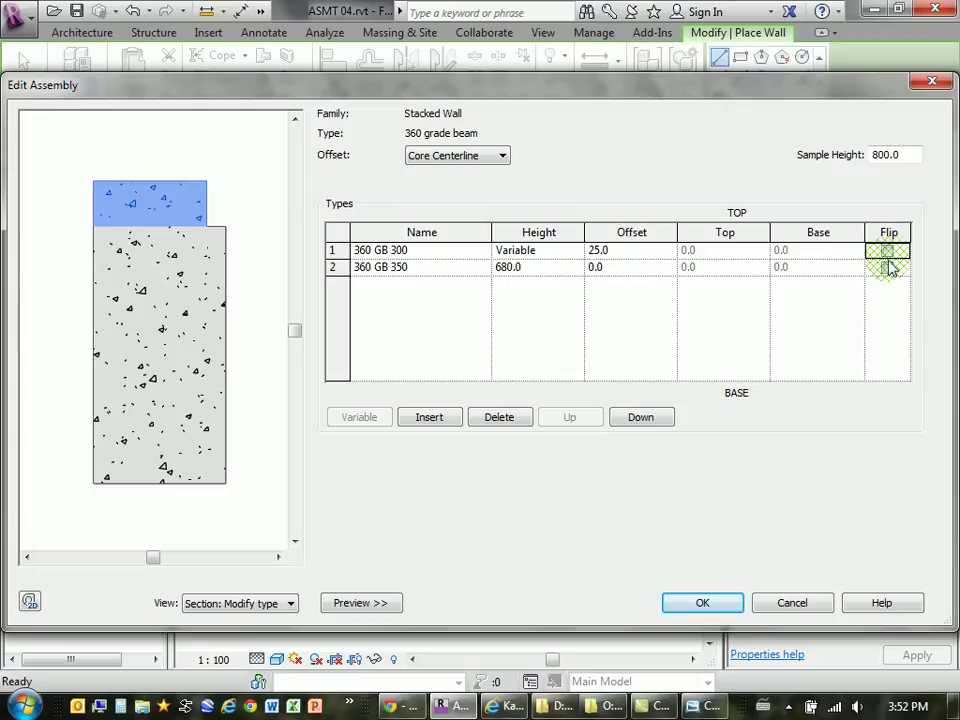
left_click(887, 266)
left_click(889, 251)
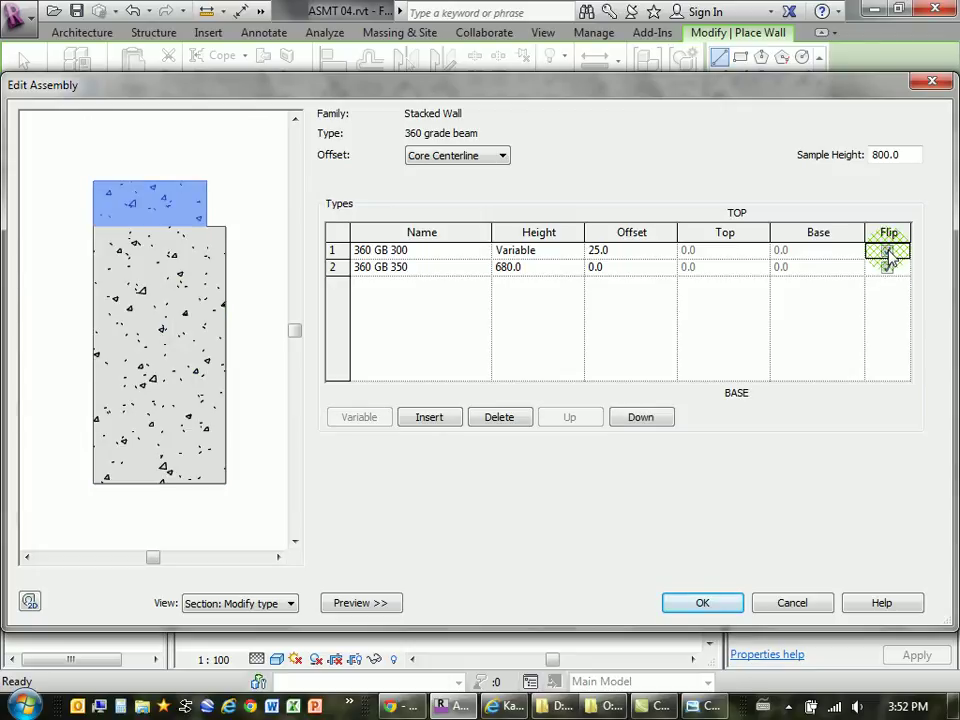
left_click(887, 268)
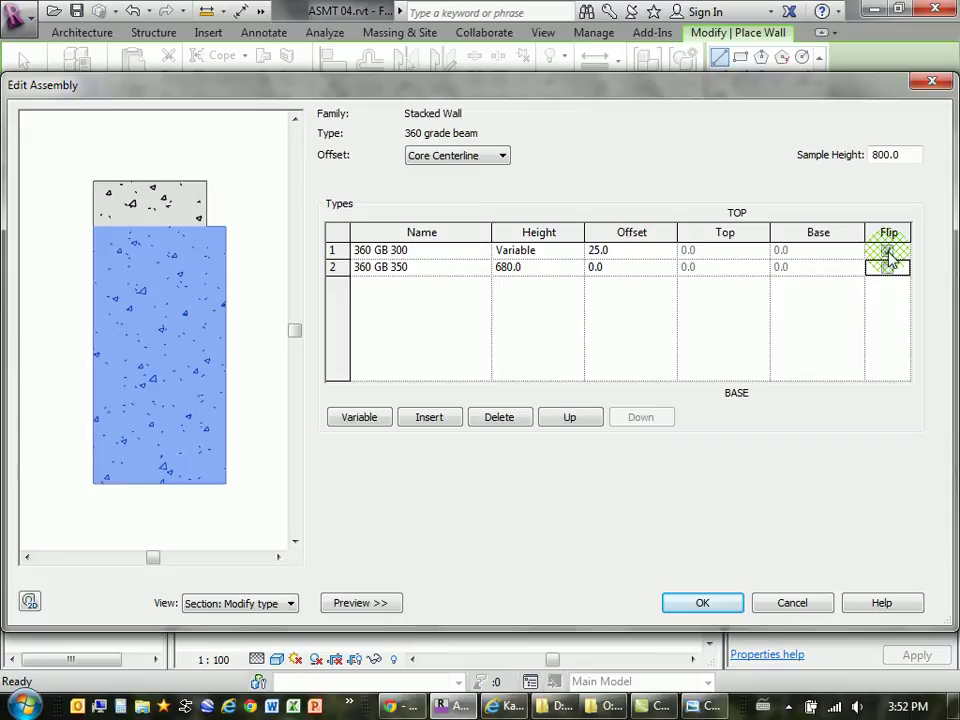
left_click(889, 252)
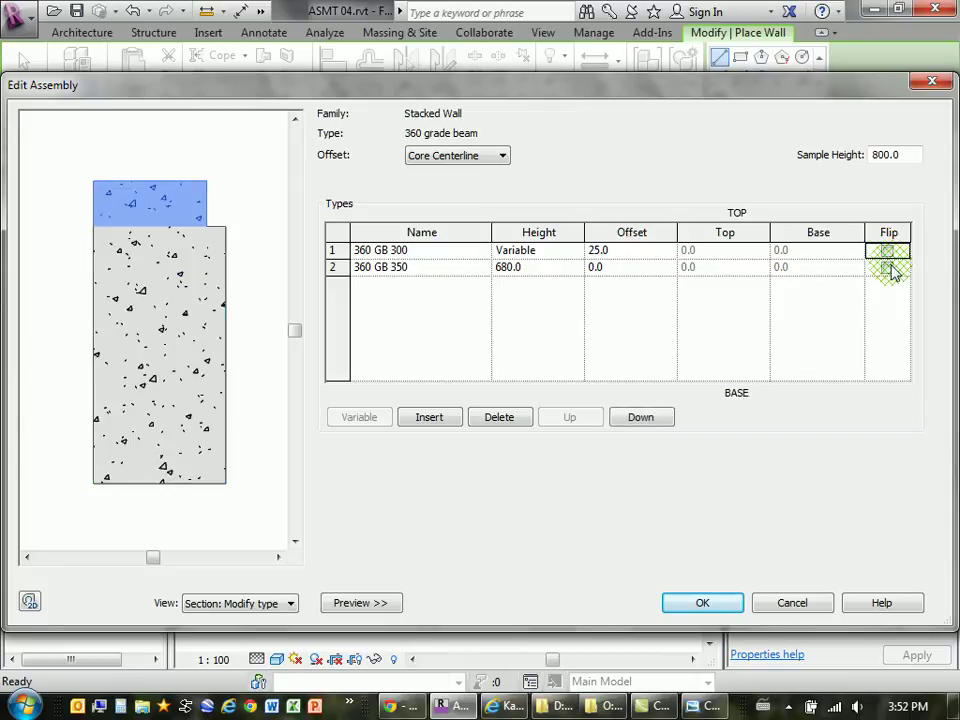
left_click(888, 253)
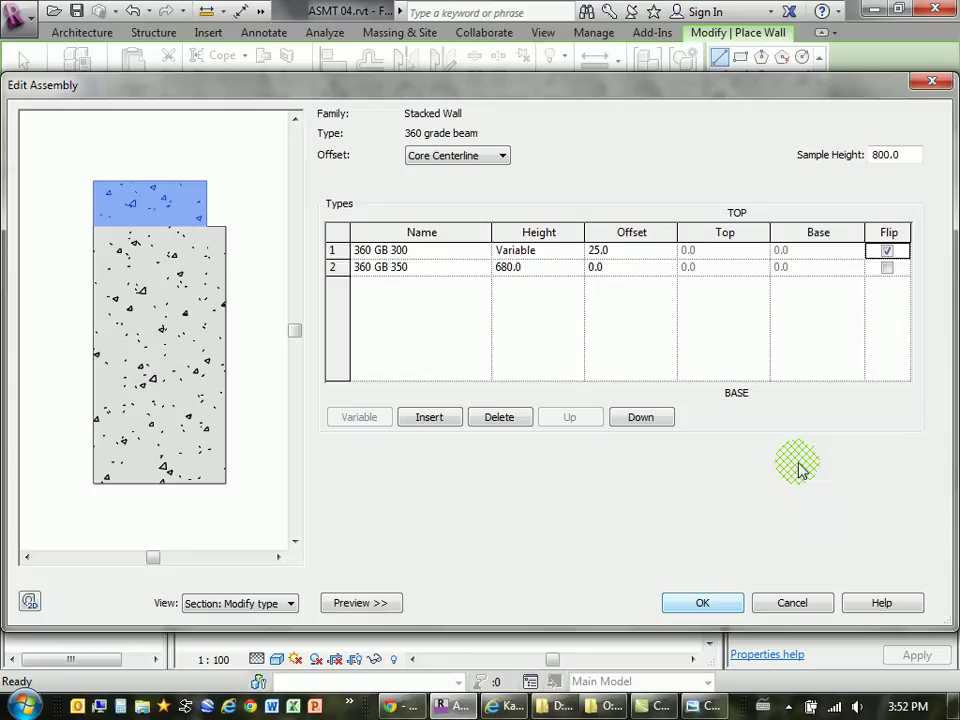
left_click(702, 602)
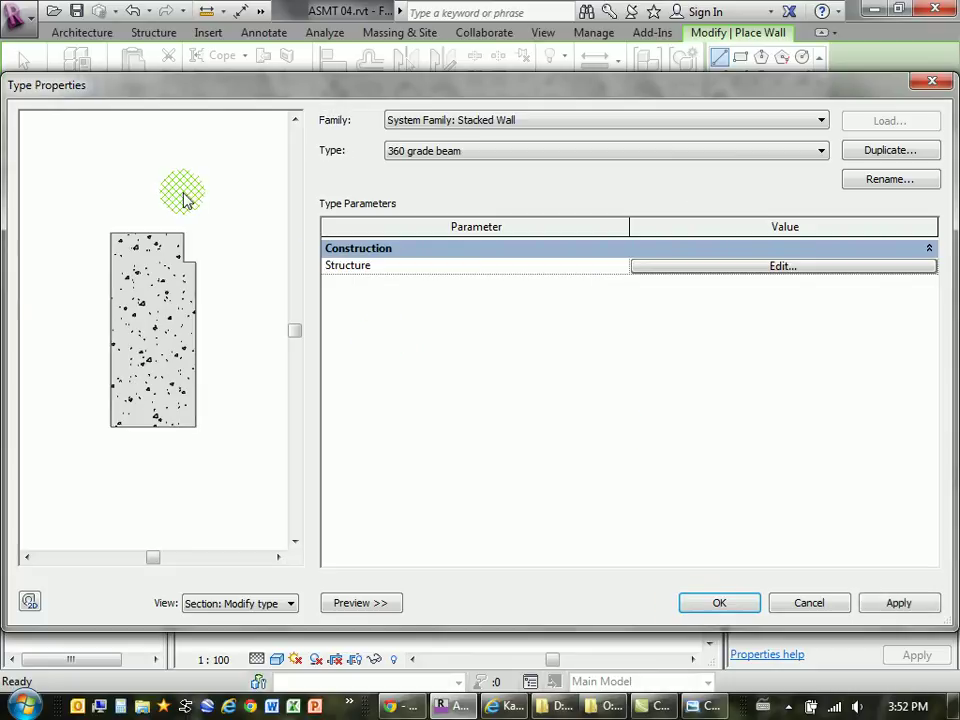
left_click(720, 604)
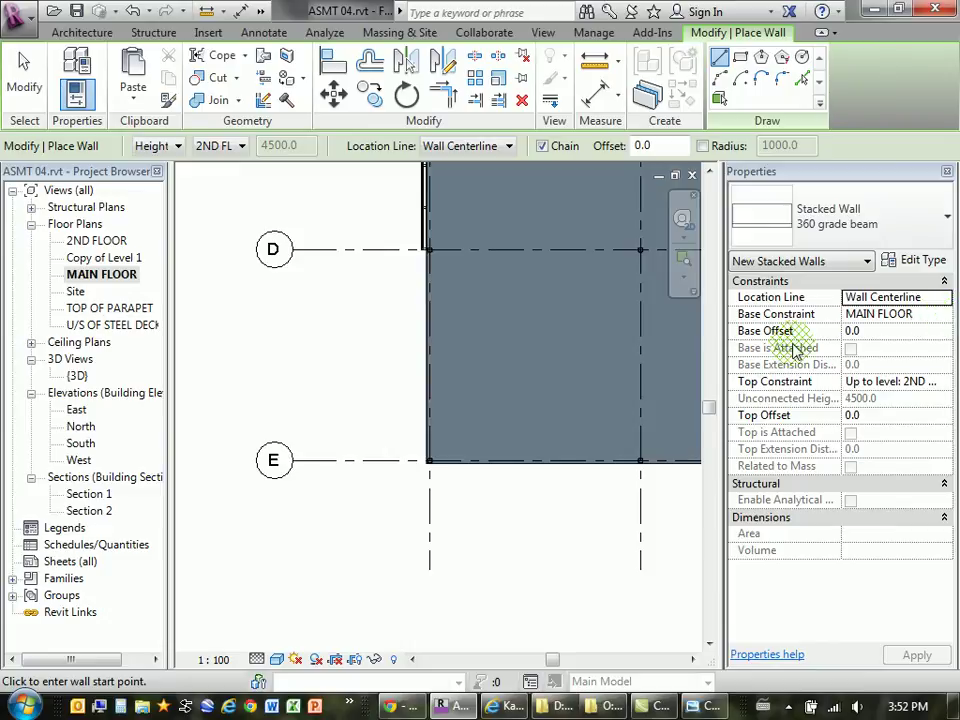
Set the new wall's base offset to -800 and its top constraint up to level MAIN FLOOR.
left_click(876, 333)
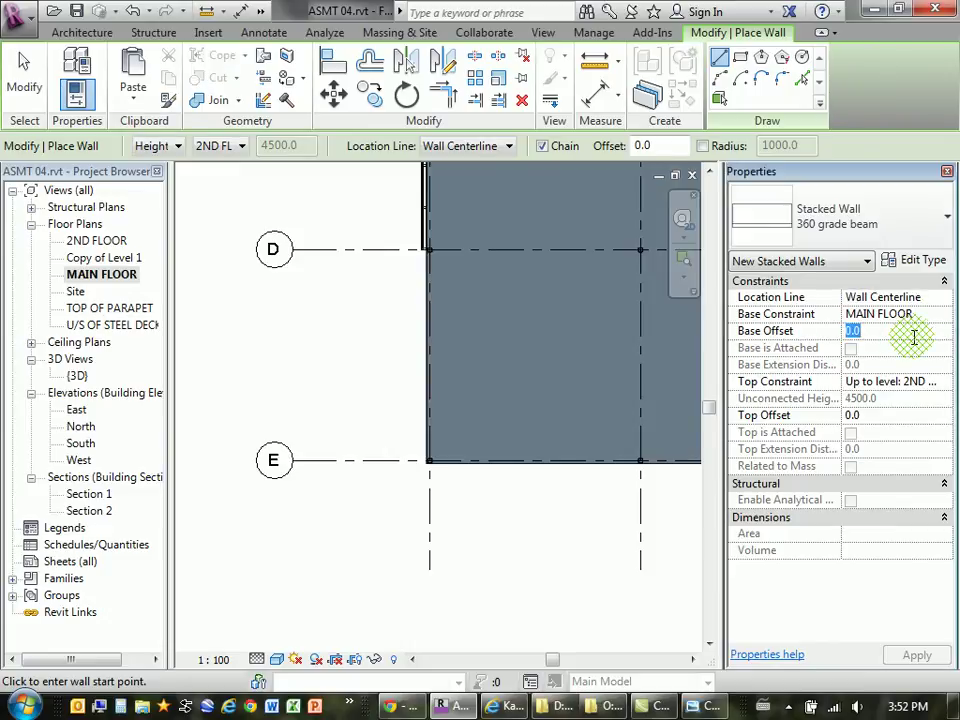
left_click(945, 383)
left_click(870, 413)
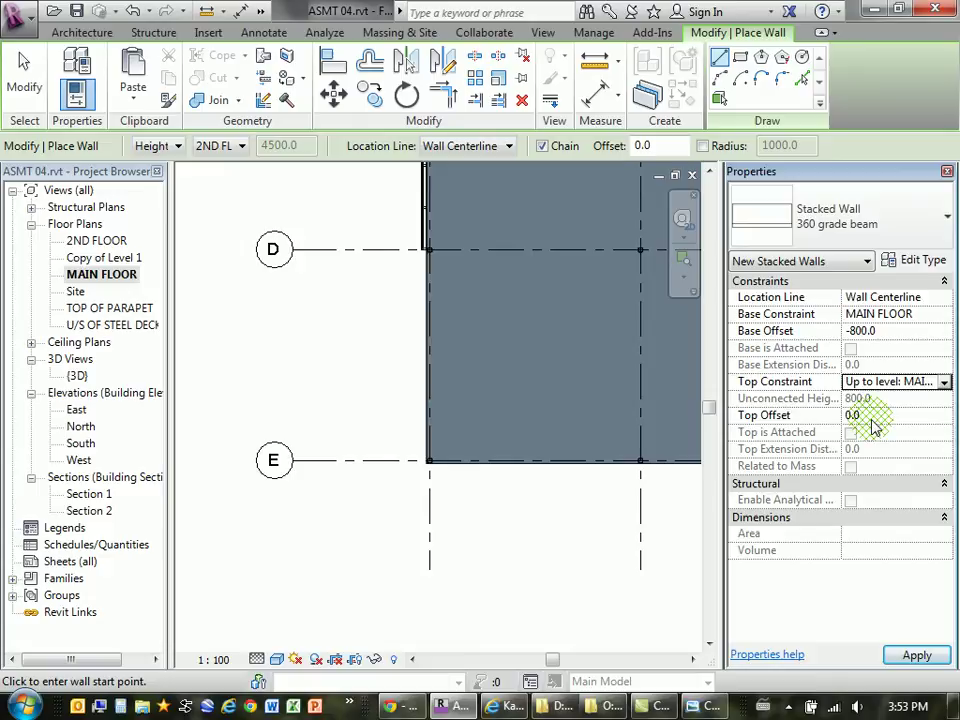
Draw a horizontal 360 grade beam wall about 3800 mm long just below grid line E and end the Wall command.
left_click(481, 525)
left_click(587, 523)
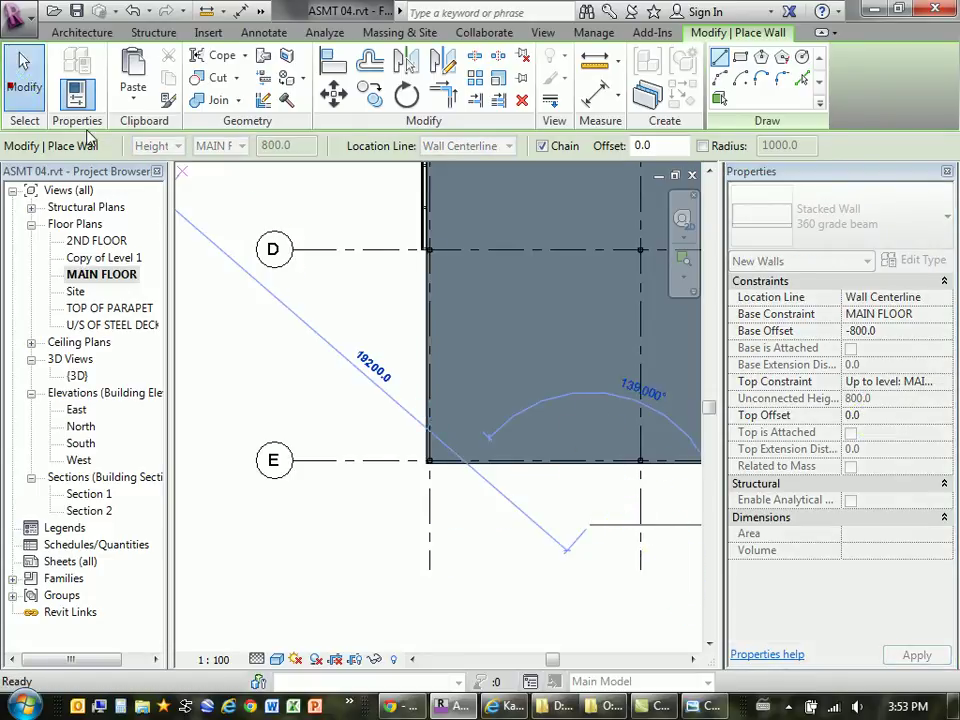
left_click(24, 72)
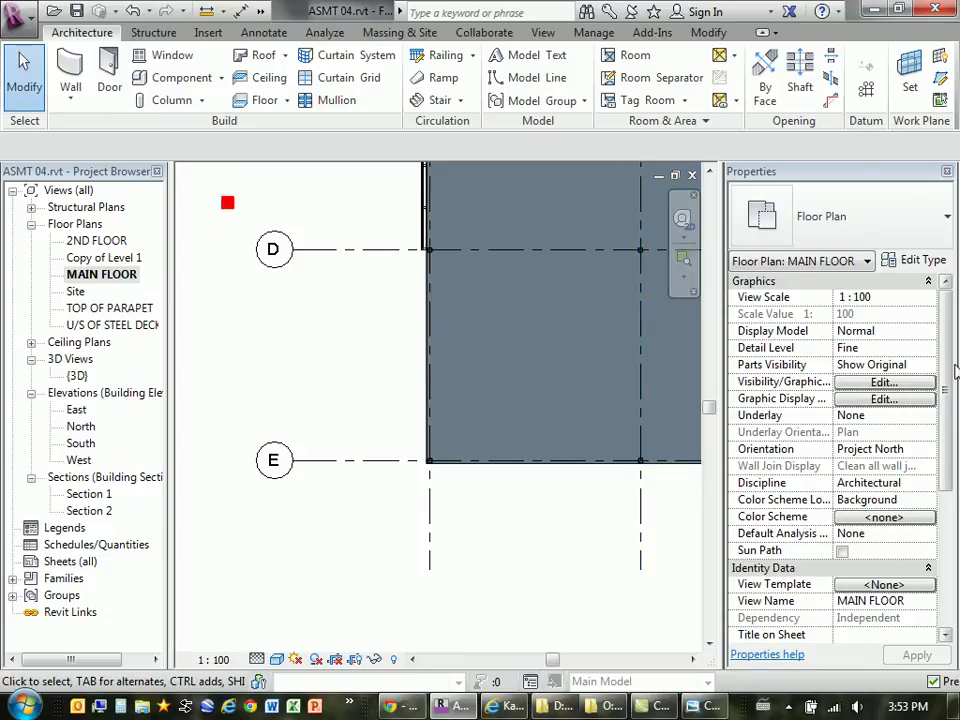
Set the view depth offset in the MAIN FLOOR plan's view range to -1000 and accept it.
left_click_drag(943, 312, 953, 548)
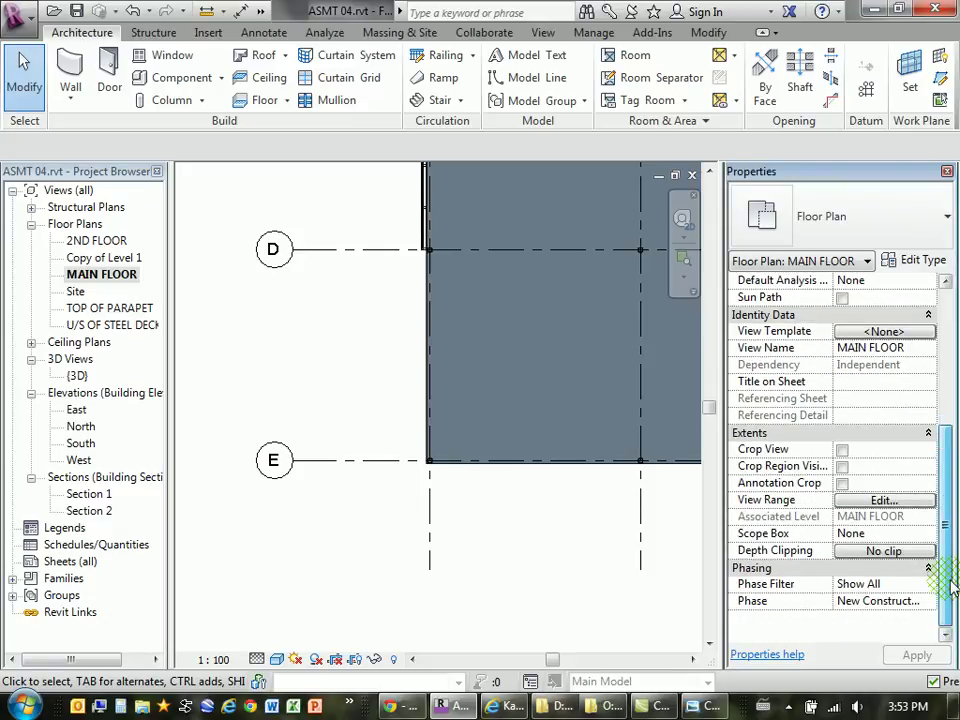
left_click(866, 501)
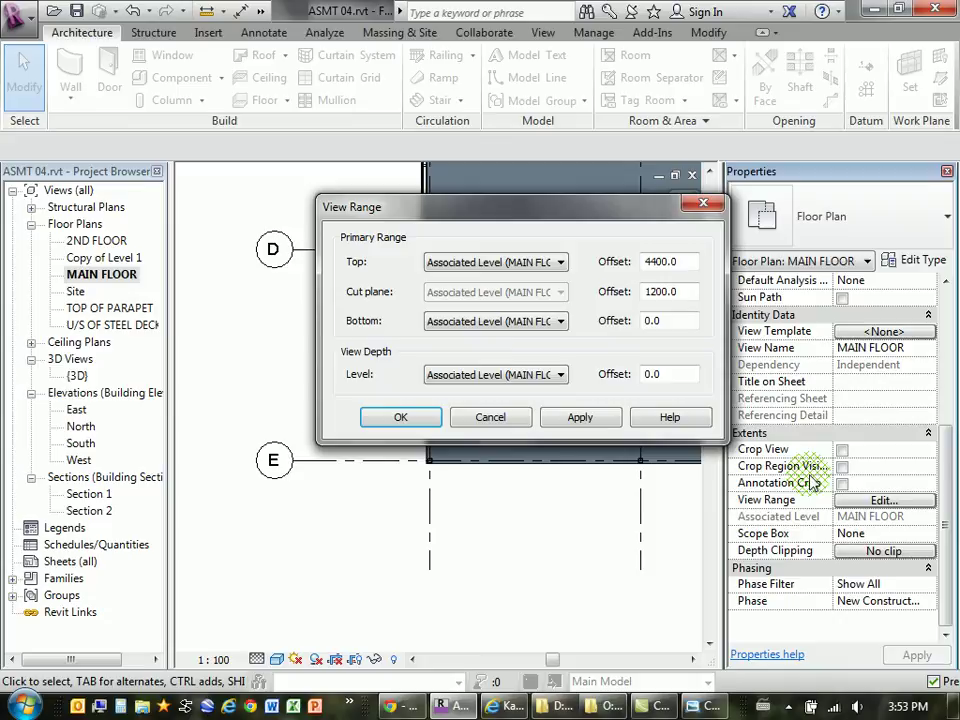
left_click(628, 395)
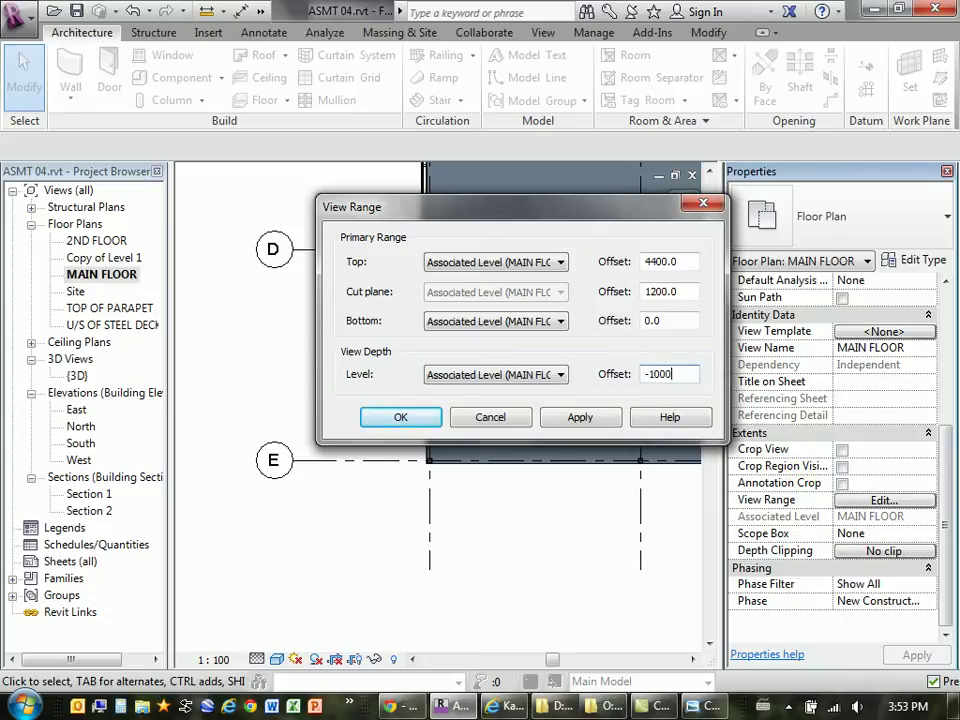
left_click(578, 418)
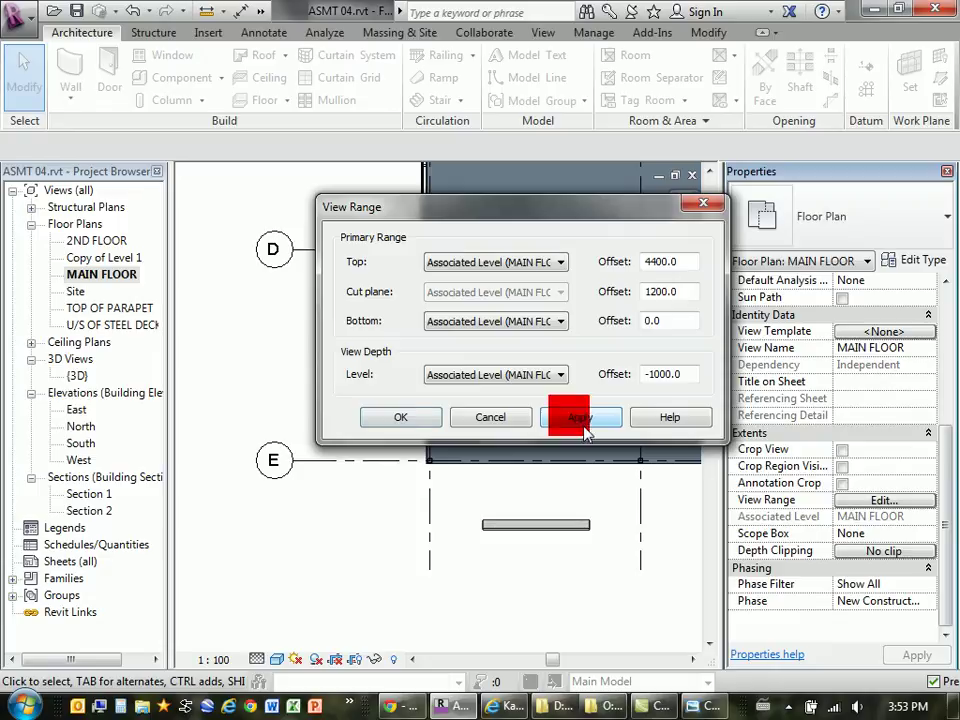
left_click(399, 417)
Flip the orientation of the grade beam wall below grid line E and deselect it.
scroll(543, 572, "up", 4)
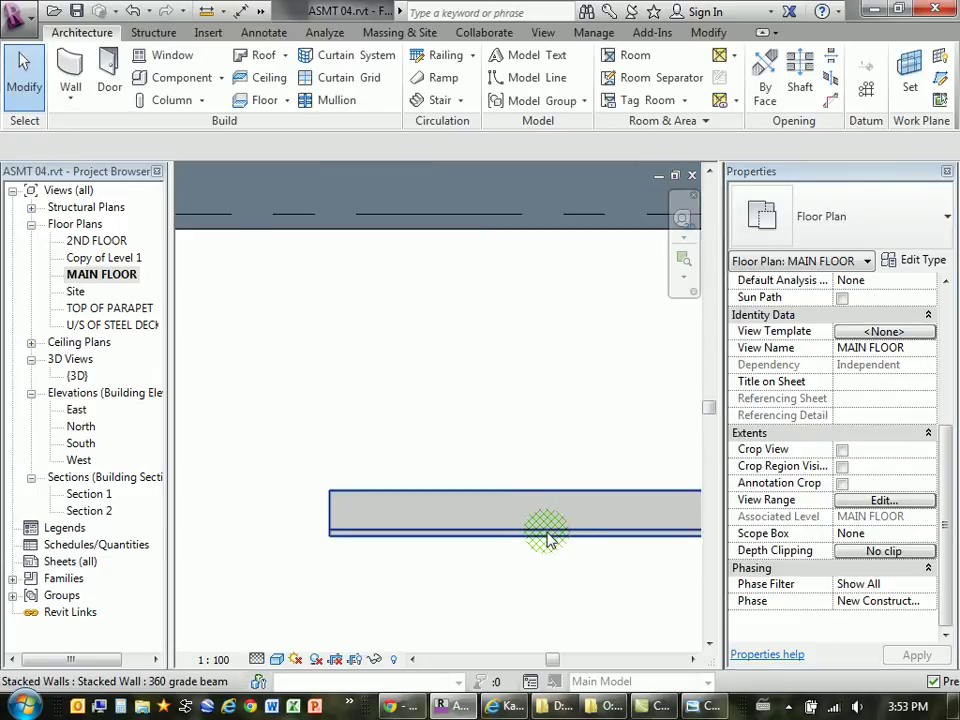
left_click(546, 537)
middle_click_drag(543, 437, 466, 400)
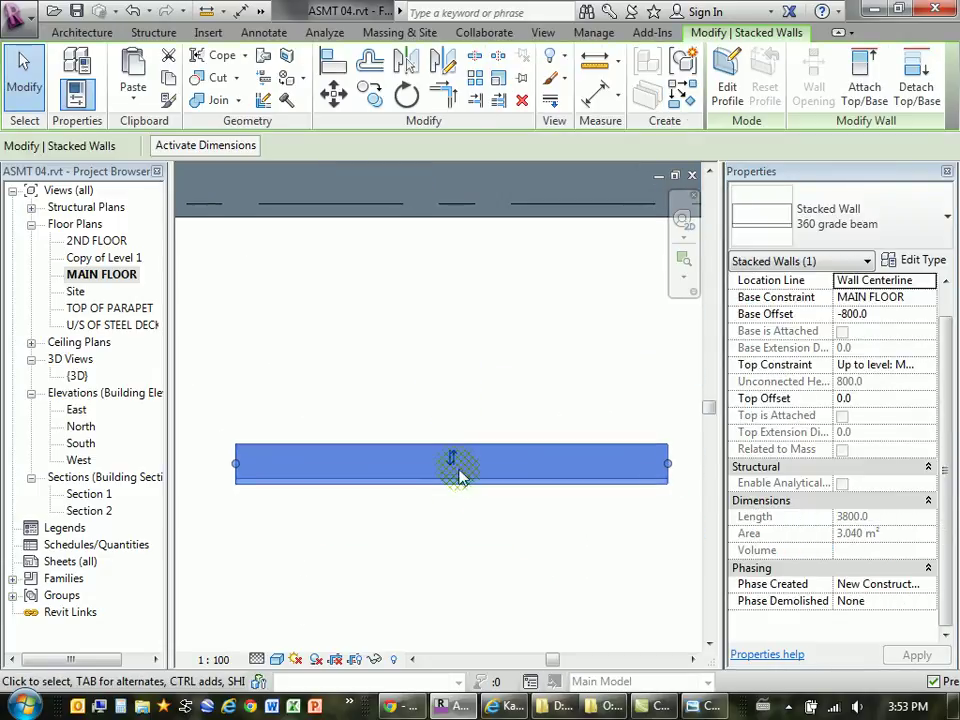
left_click(451, 459)
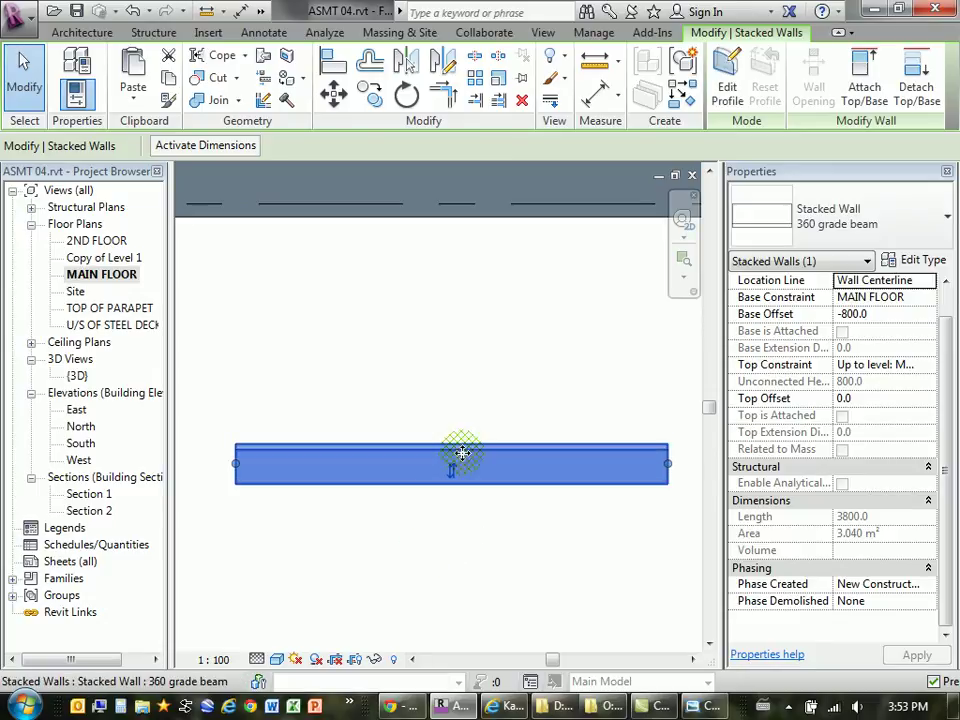
left_click(349, 537)
Move the grade beam wall up close to the slab edge at grid line E and inspect its stepped end.
scroll(429, 381, "down", 3)
scroll(362, 353, "up", 1)
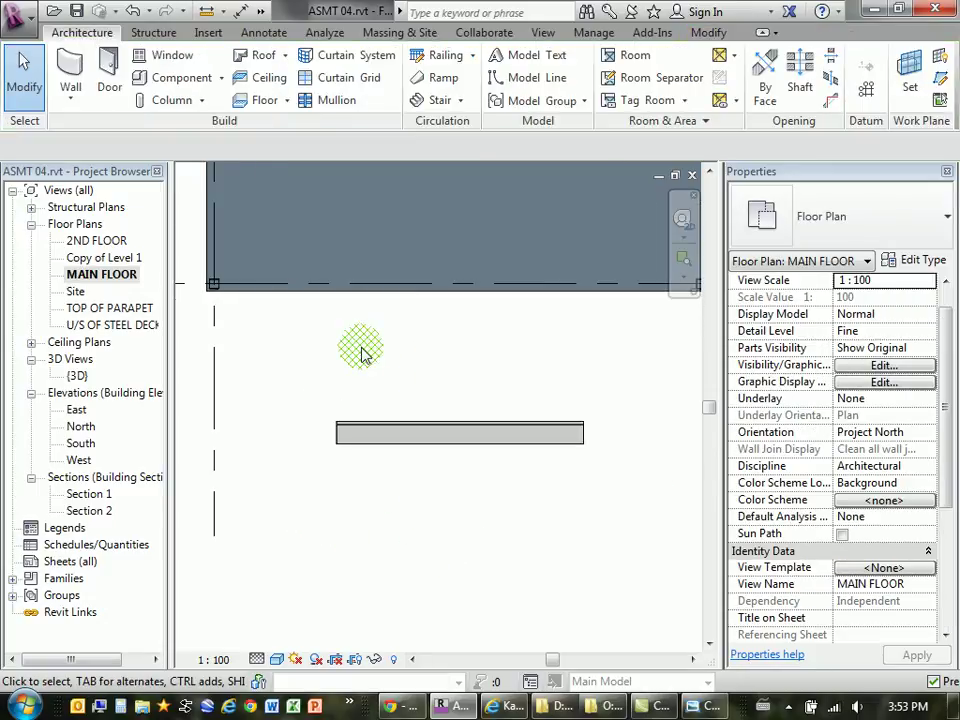
middle_click_drag(388, 367, 390, 422)
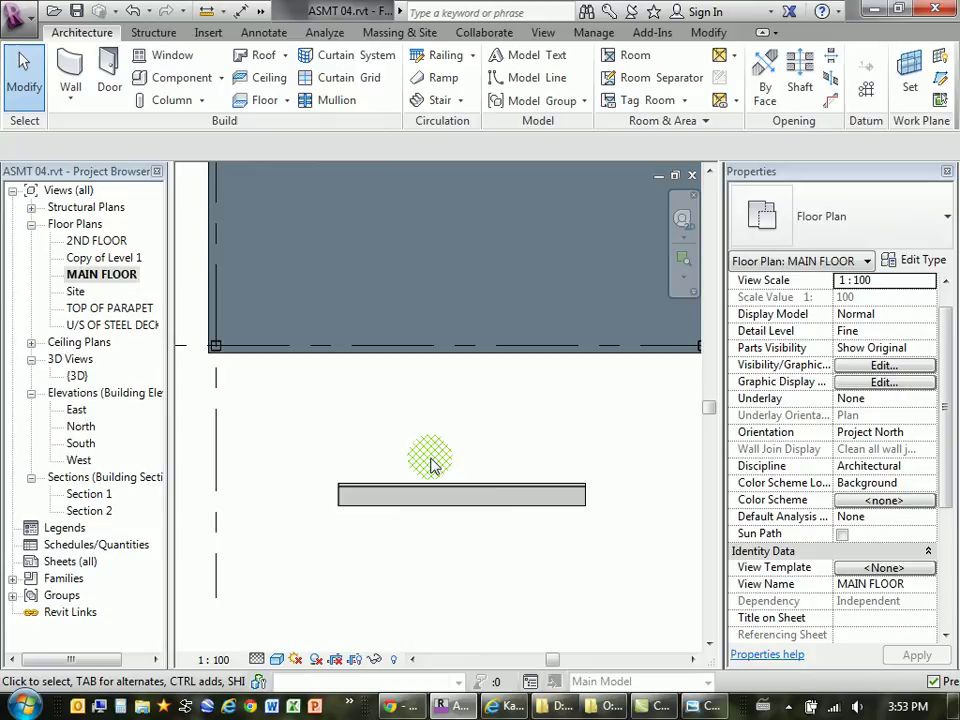
middle_click_drag(300, 363, 360, 368)
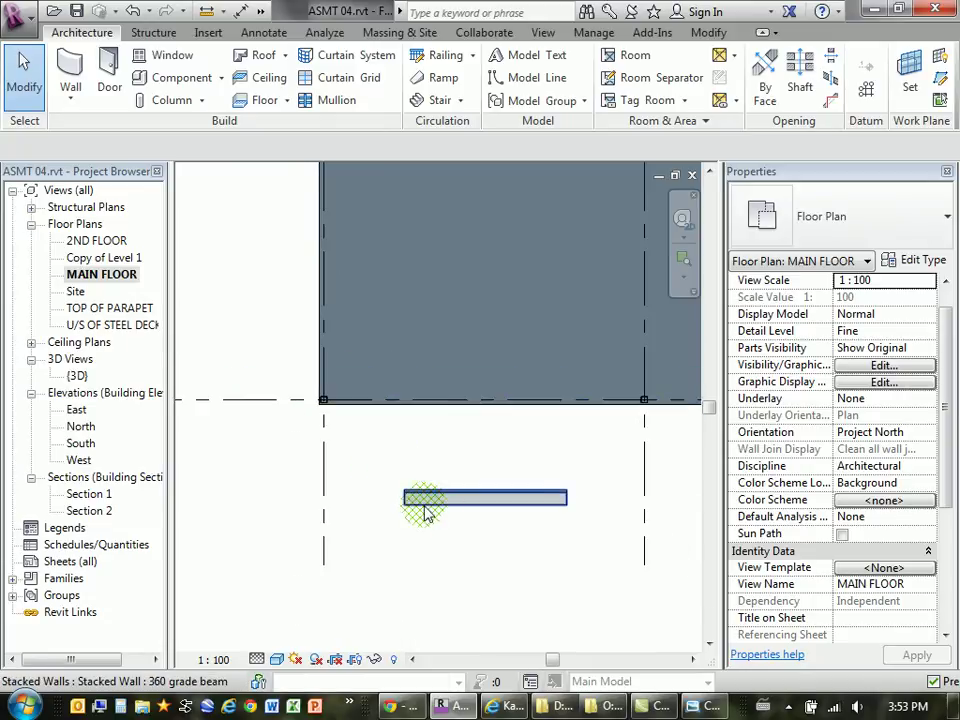
scroll(422, 500, "up", 2)
left_click(433, 488)
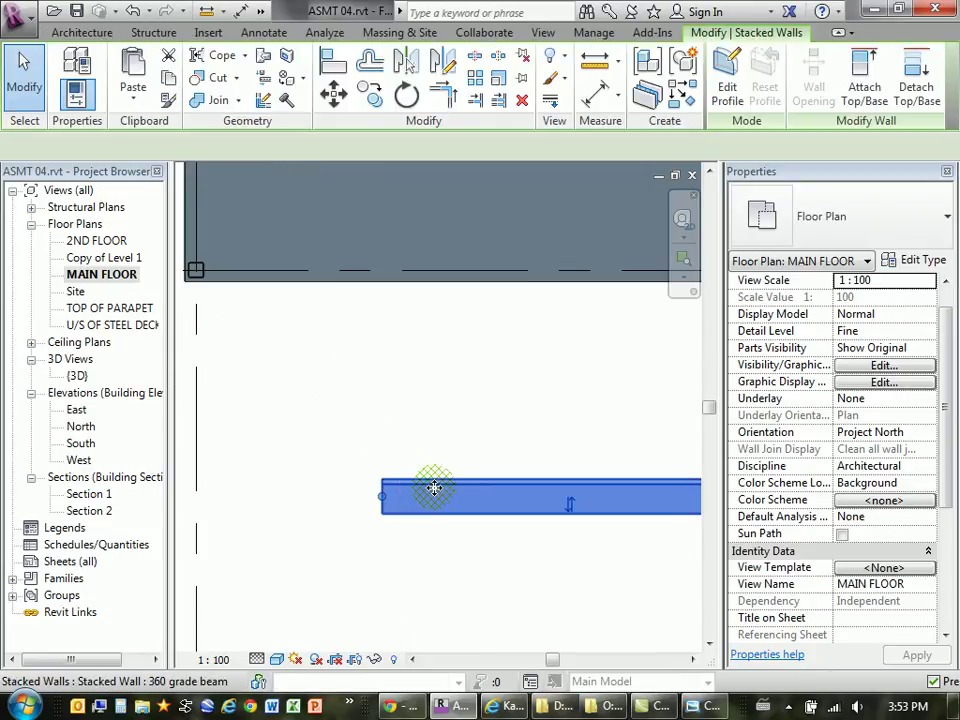
left_click_drag(433, 488, 399, 313)
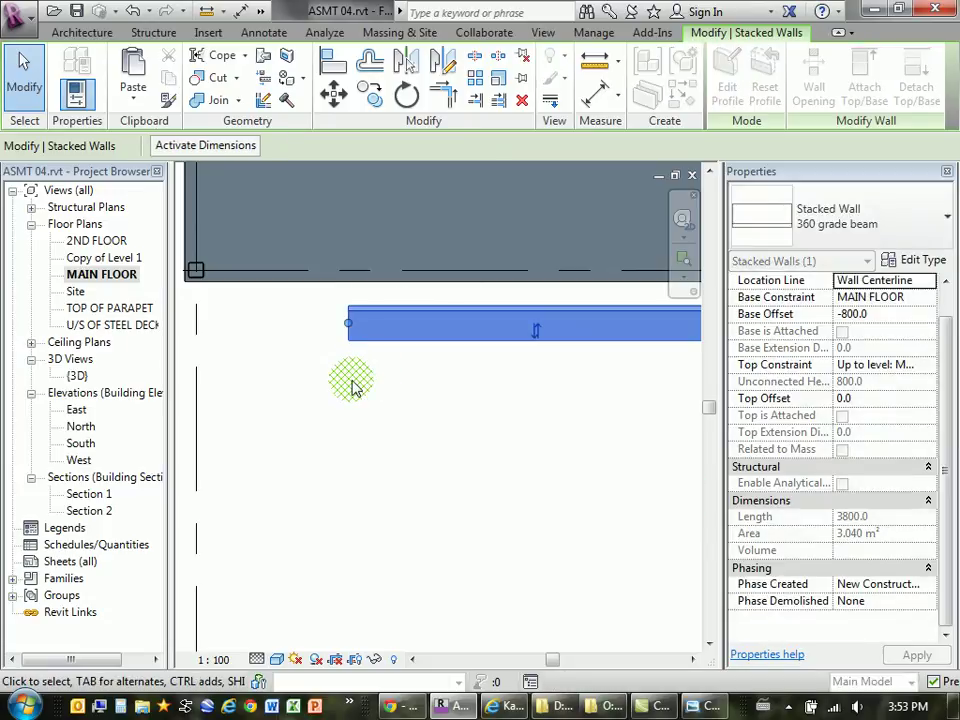
middle_click_drag(325, 295, 345, 303)
scroll(345, 303, "up", 4)
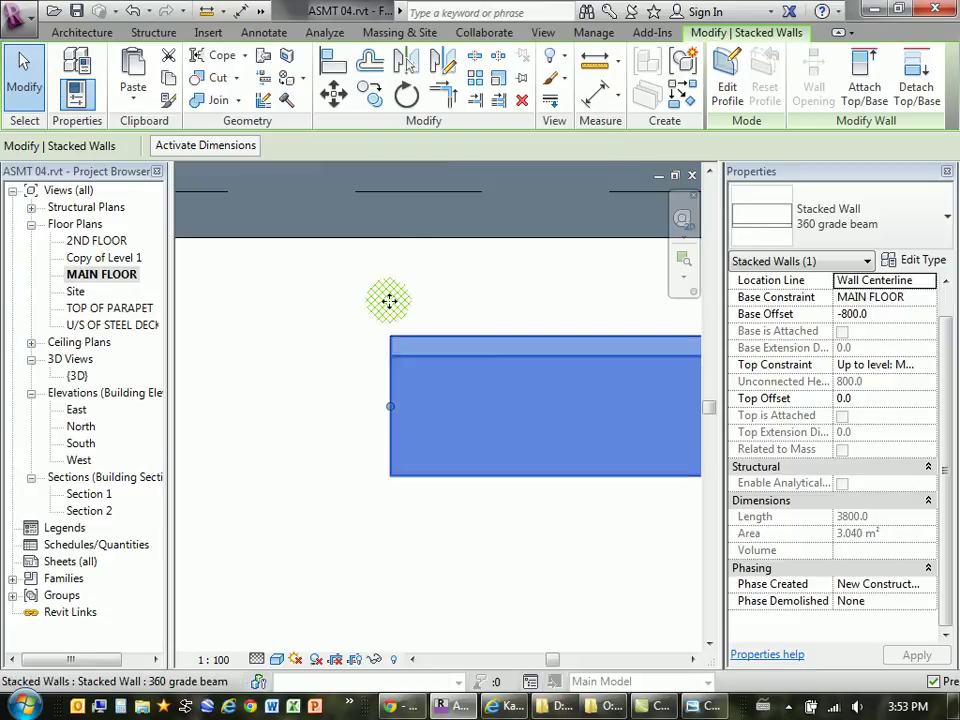
middle_click_drag(424, 310, 431, 328)
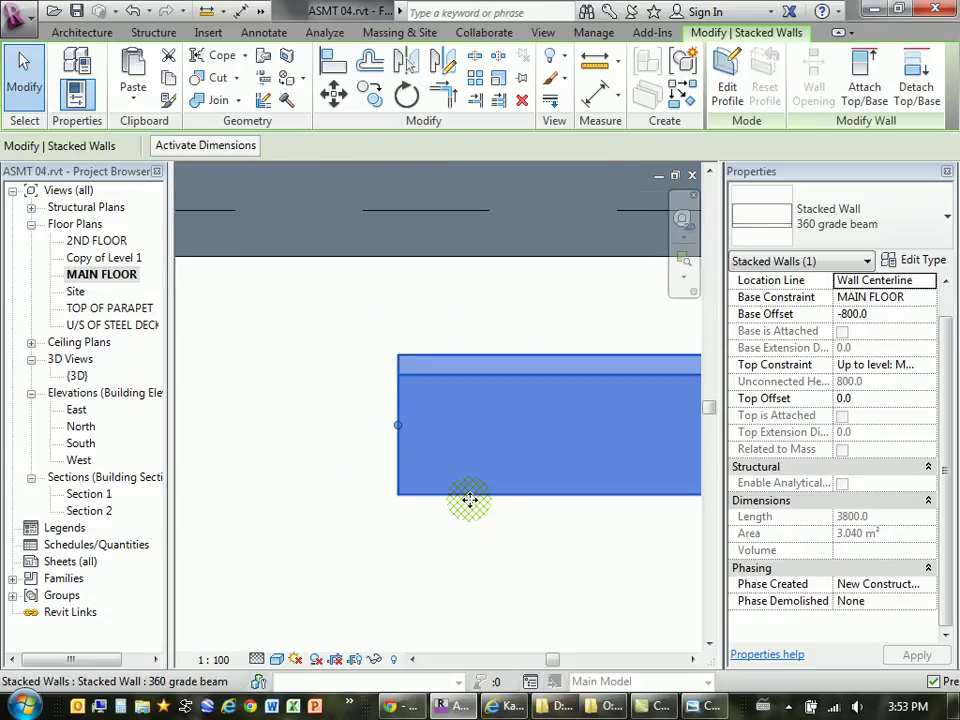